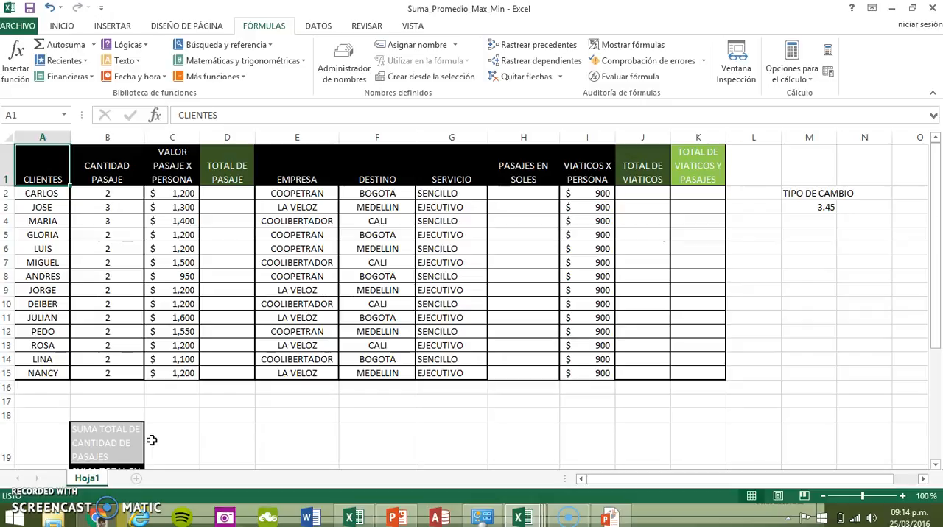
Examine the functions offered in the Financieras, Lógicas, Texto, Fecha y hora, and Búsqueda y referencia categories
{"action": "left_click", "coordinate": [91, 80]}
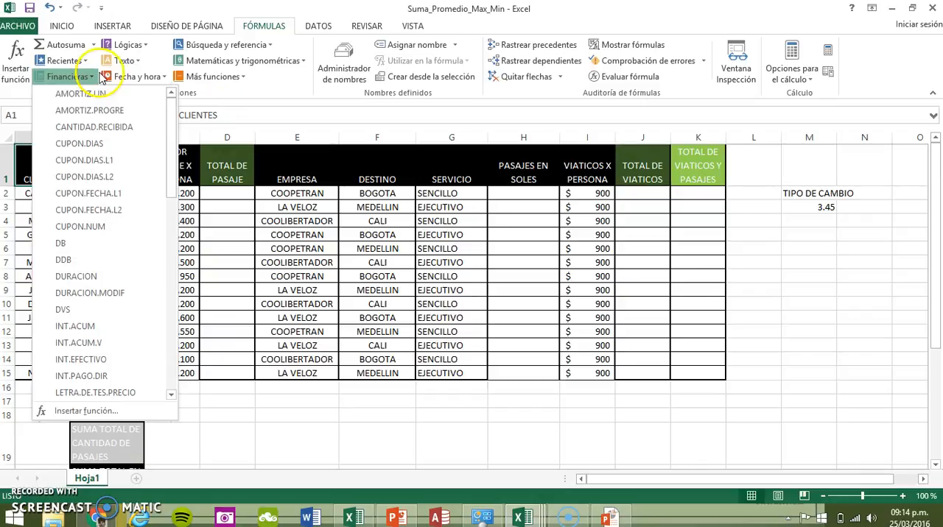
{"action": "left_click", "coordinate": [143, 49]}
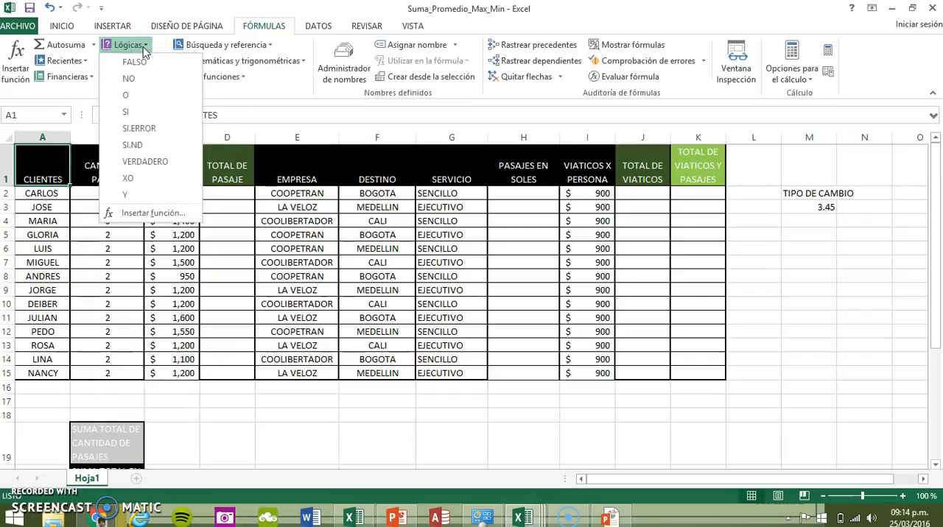
{"action": "left_click", "coordinate": [143, 49]}
{"action": "left_click", "coordinate": [137, 64]}
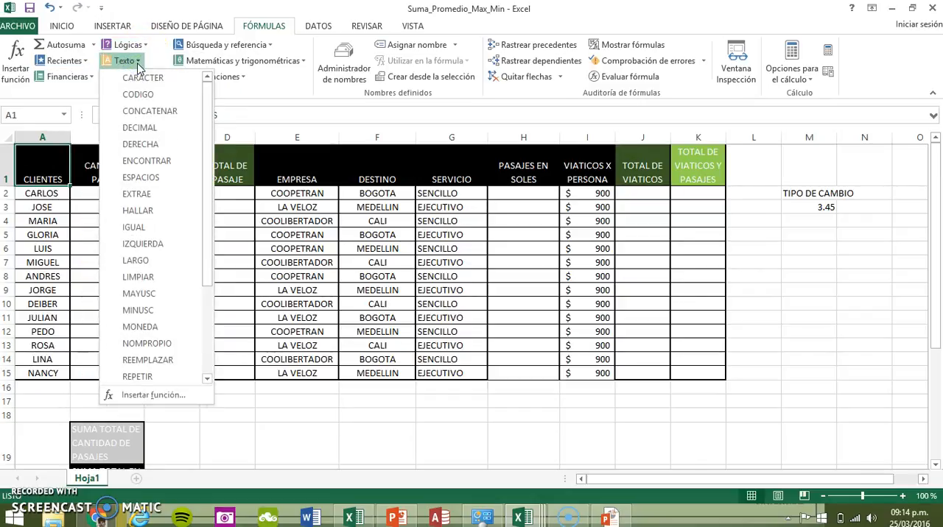
{"action": "left_click", "coordinate": [135, 65]}
{"action": "left_click", "coordinate": [141, 80]}
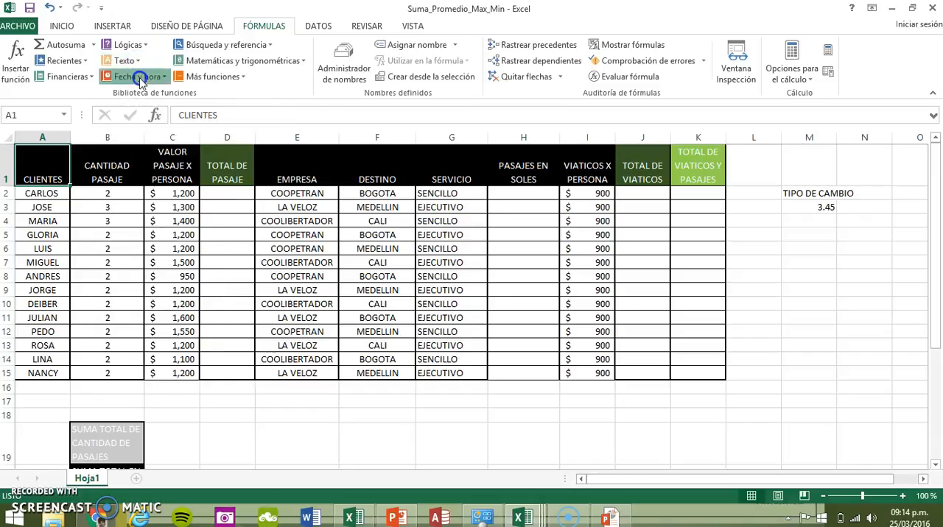
{"action": "left_click", "coordinate": [260, 48]}
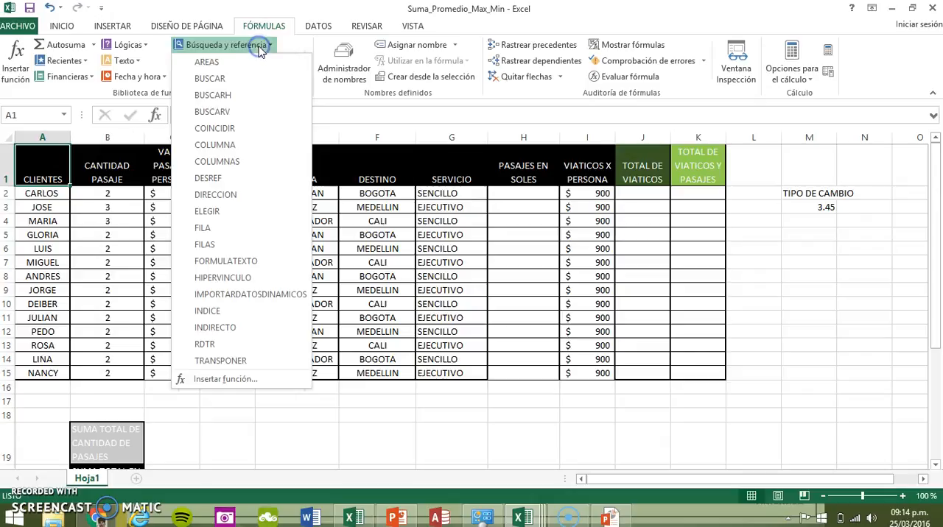
{"action": "left_click", "coordinate": [260, 49]}
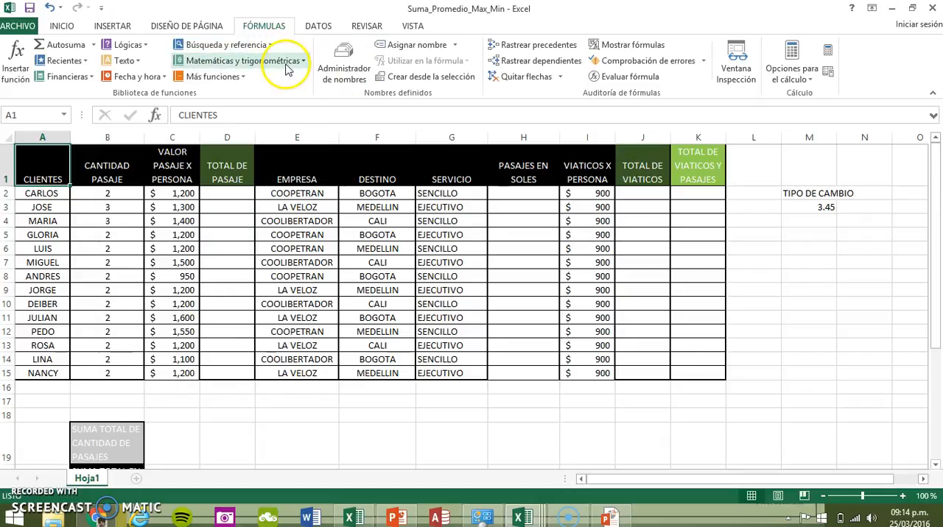
Examine the arguments dialog of the SUMA function from the math and trigonometry category and dismiss it without inserting the function
{"action": "left_click", "coordinate": [289, 66]}
{"action": "left_click", "coordinate": [288, 65]}
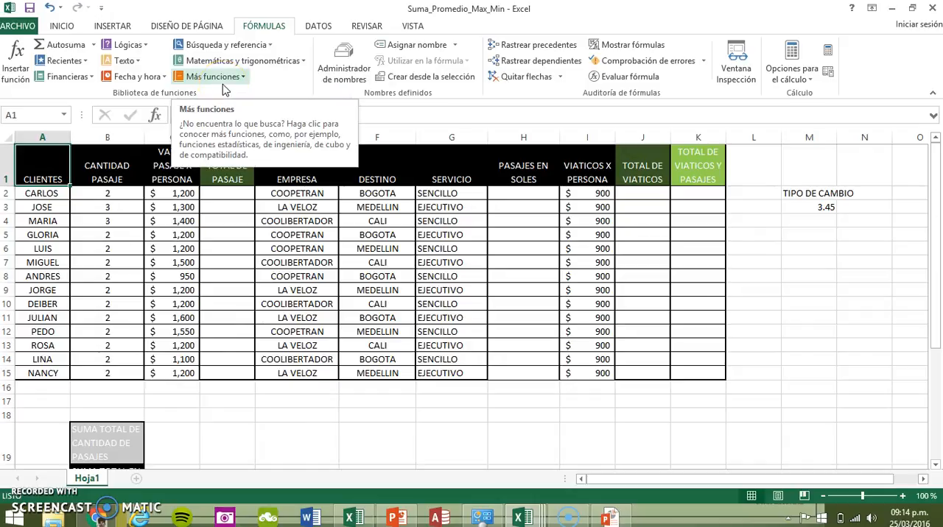
{"action": "left_click", "coordinate": [287, 64]}
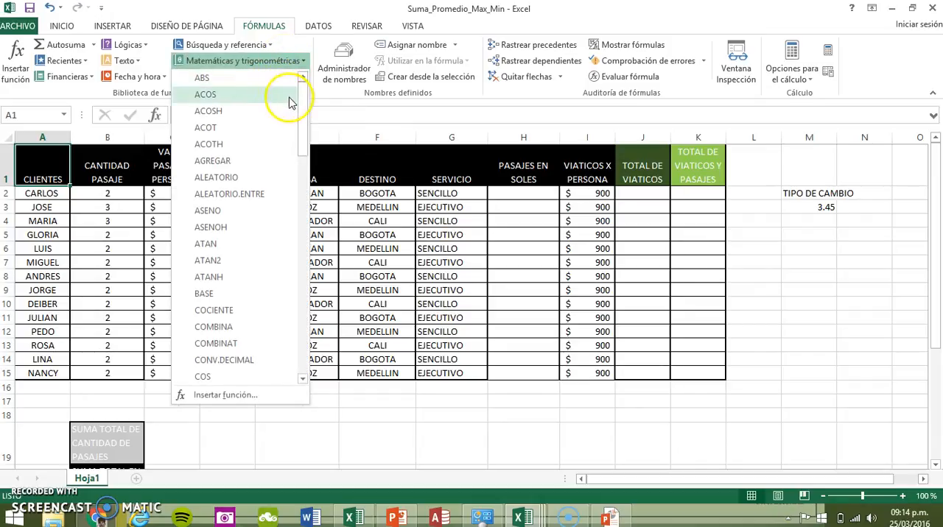
{"action": "left_click_drag", "start_coordinate": [301, 116], "coordinate": [288, 342]}
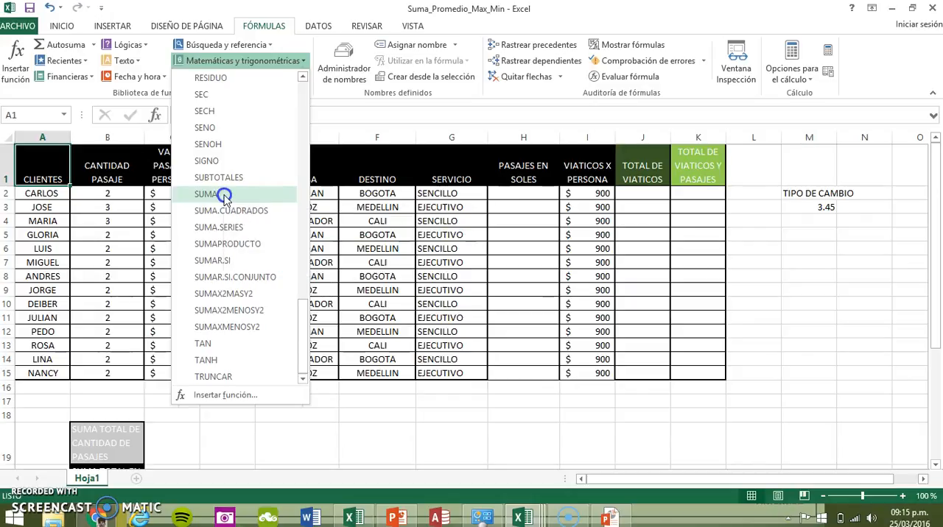
{"action": "left_click", "coordinate": [206, 195]}
{"action": "left_click_drag", "start_coordinate": [436, 58], "coordinate": [401, 130]}
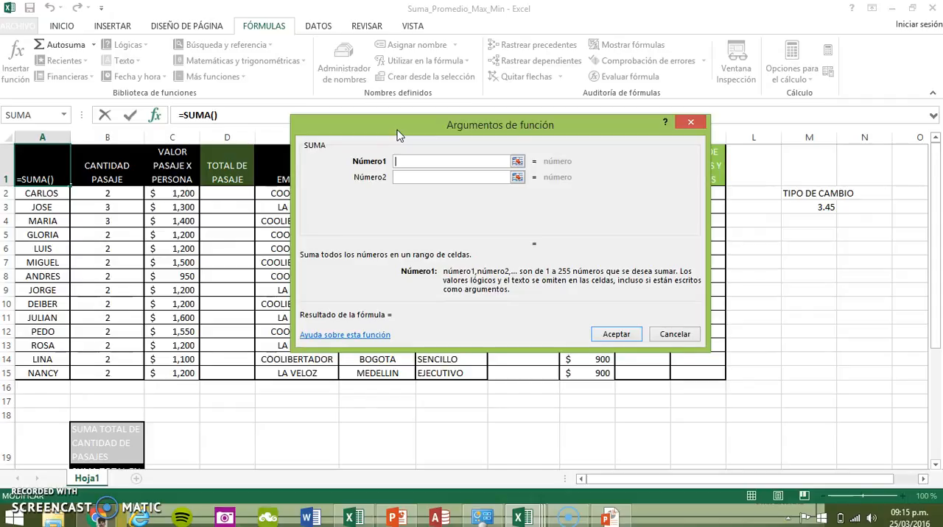
{"action": "left_click_drag", "start_coordinate": [397, 135], "coordinate": [477, 90]}
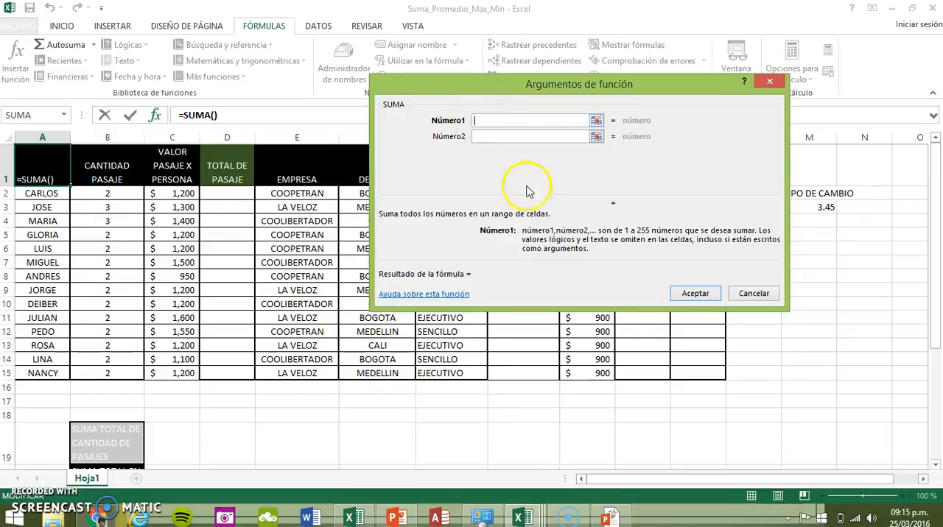
{"action": "left_click_drag", "start_coordinate": [560, 207], "coordinate": [529, 218]}
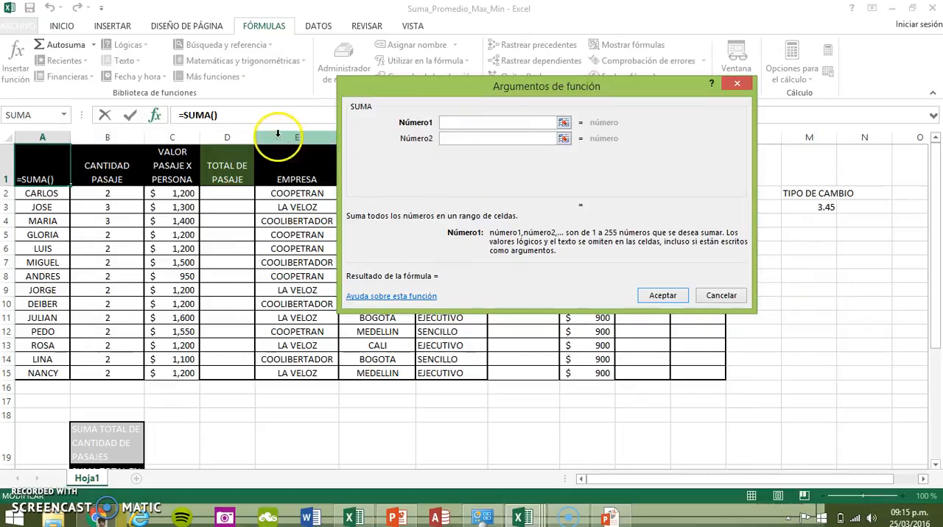
{"action": "left_click", "coordinate": [230, 118]}
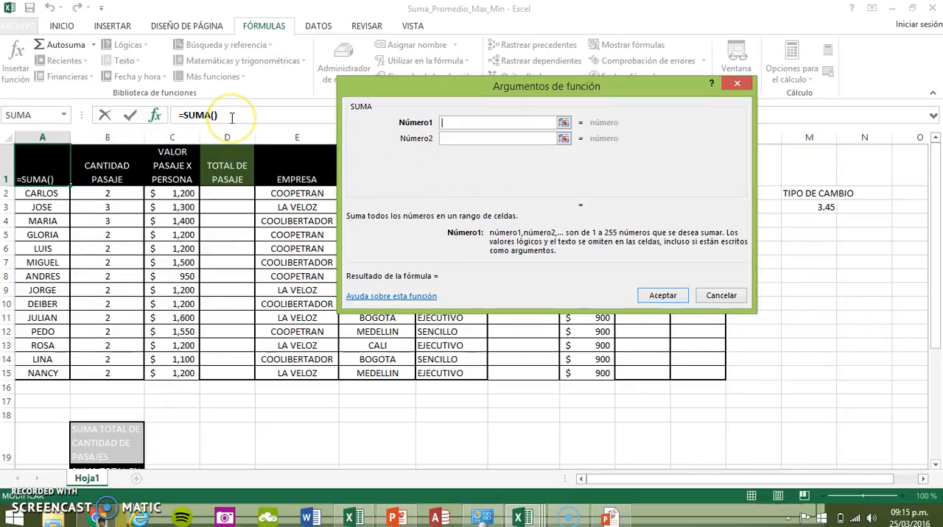
{"action": "left_click", "coordinate": [212, 118]}
{"action": "left_click", "coordinate": [229, 120]}
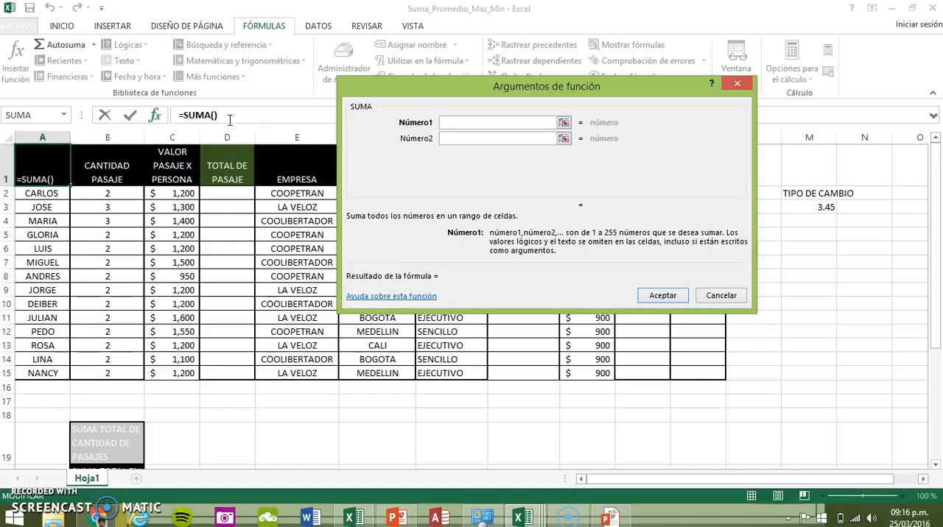
{"action": "left_click", "coordinate": [659, 297]}
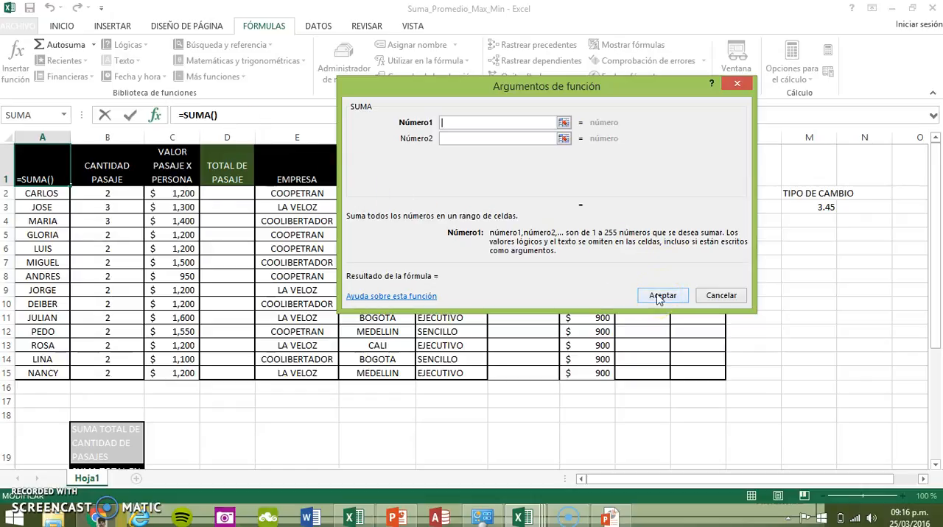
{"action": "left_click", "coordinate": [727, 299]}
{"action": "left_click", "coordinate": [729, 301]}
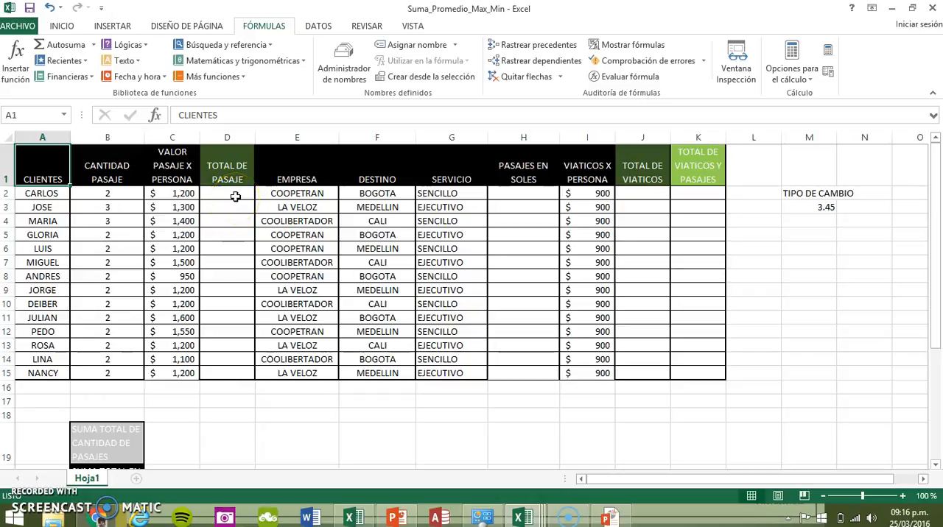
Review the empty passage, soles, viaticos and grand total columns together with the quantity and per-person value columns they depend on
{"action": "left_click", "coordinate": [235, 196]}
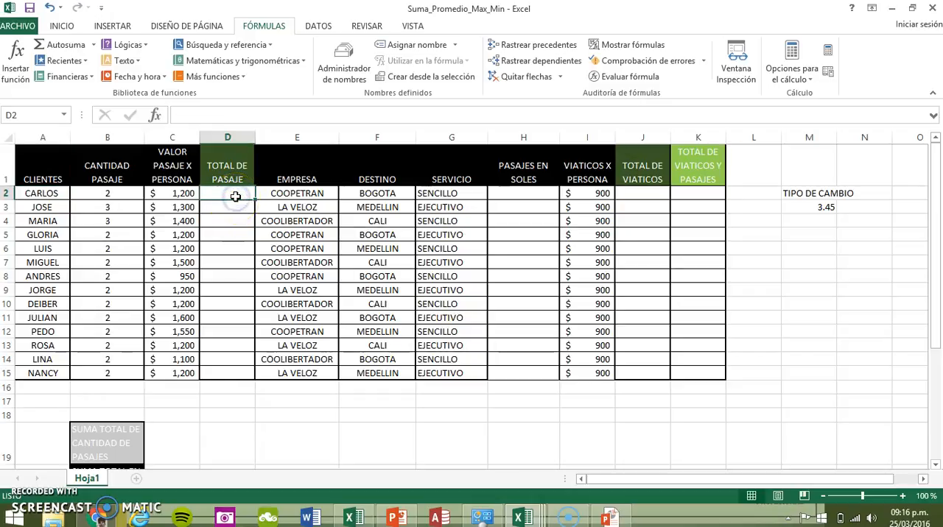
{"action": "left_click", "coordinate": [105, 197]}
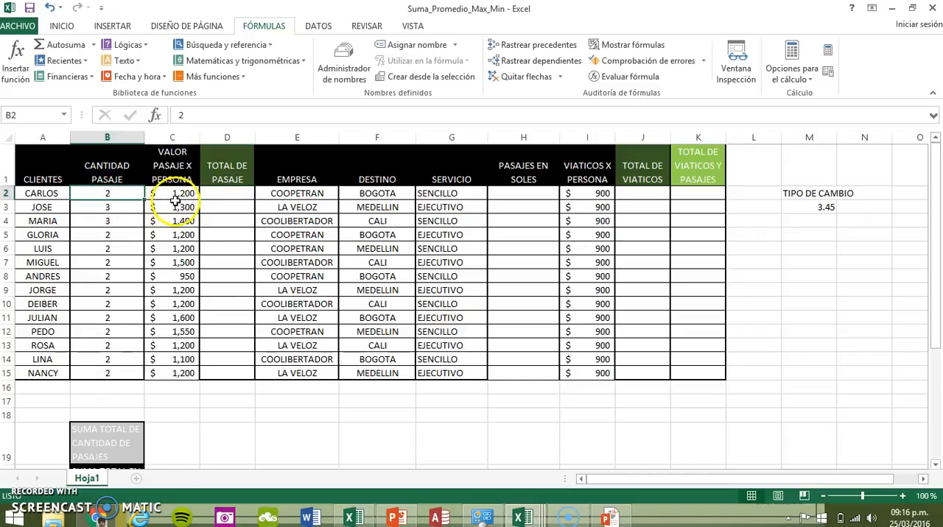
{"action": "left_click", "coordinate": [228, 198]}
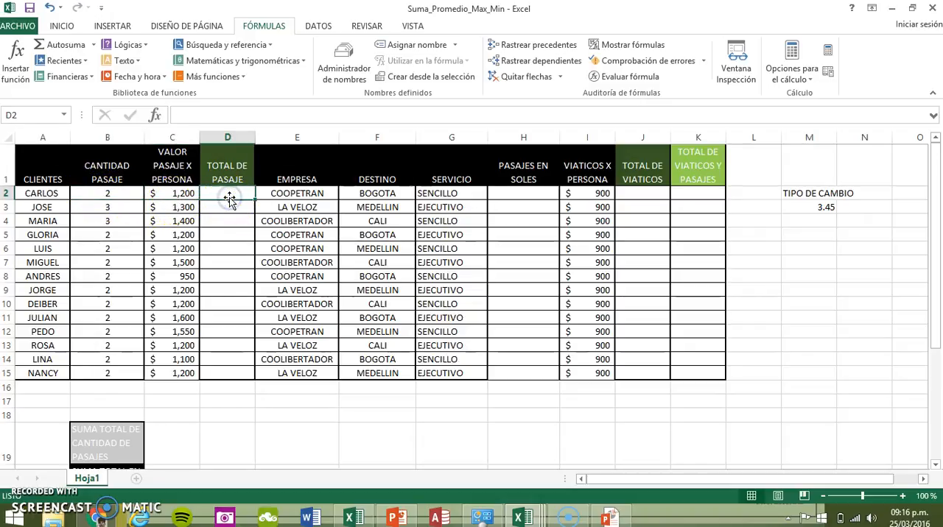
{"action": "left_click", "coordinate": [529, 193]}
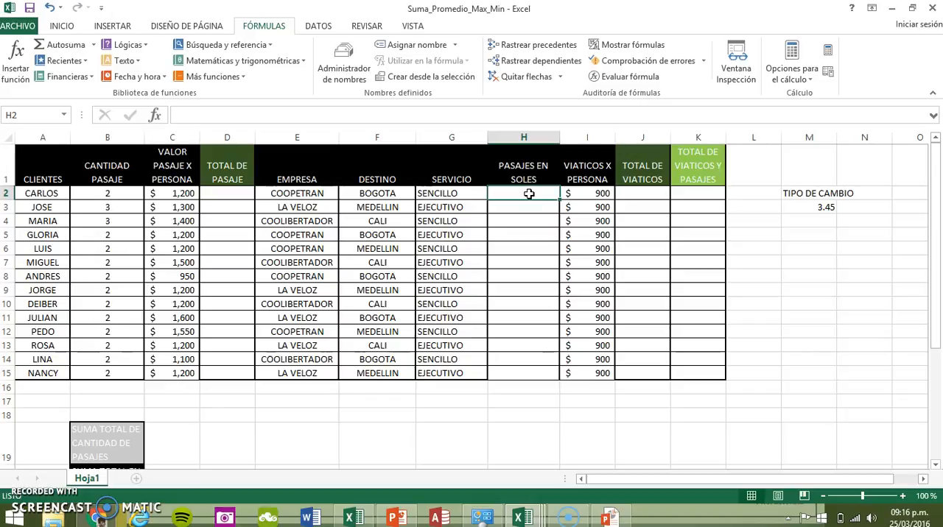
{"action": "left_click", "coordinate": [643, 192]}
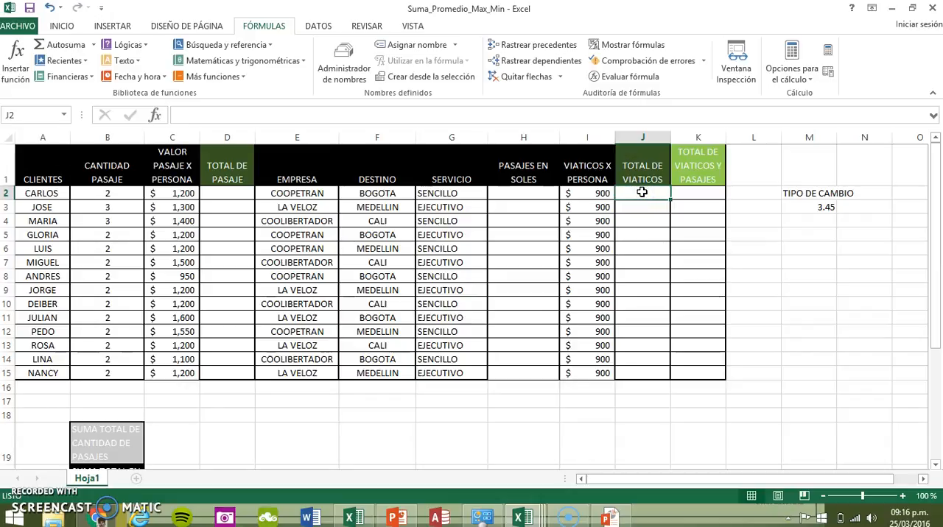
{"action": "left_click", "coordinate": [593, 194]}
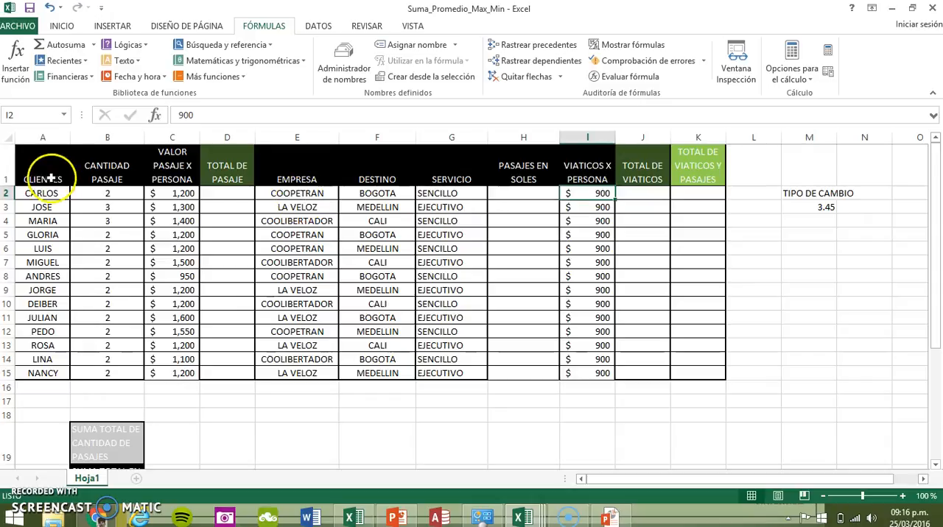
{"action": "left_click", "coordinate": [123, 195]}
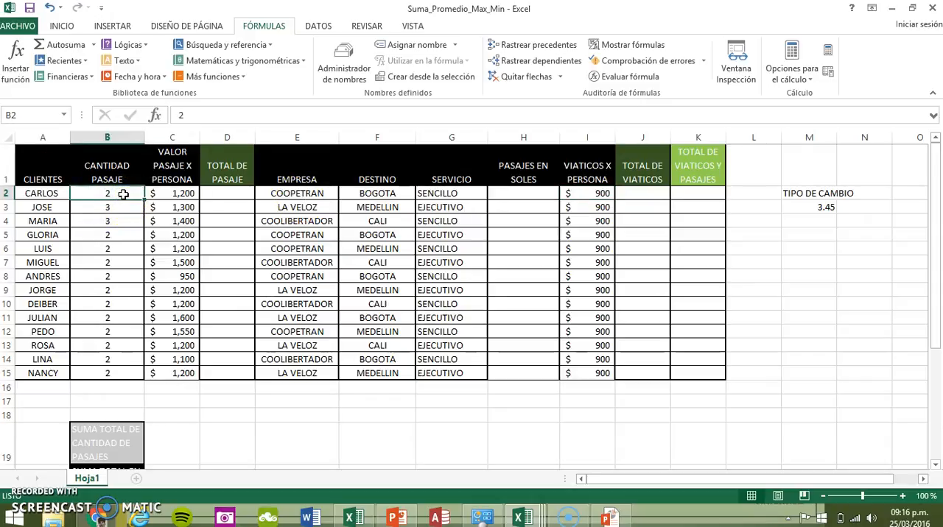
{"action": "left_click", "coordinate": [117, 208]}
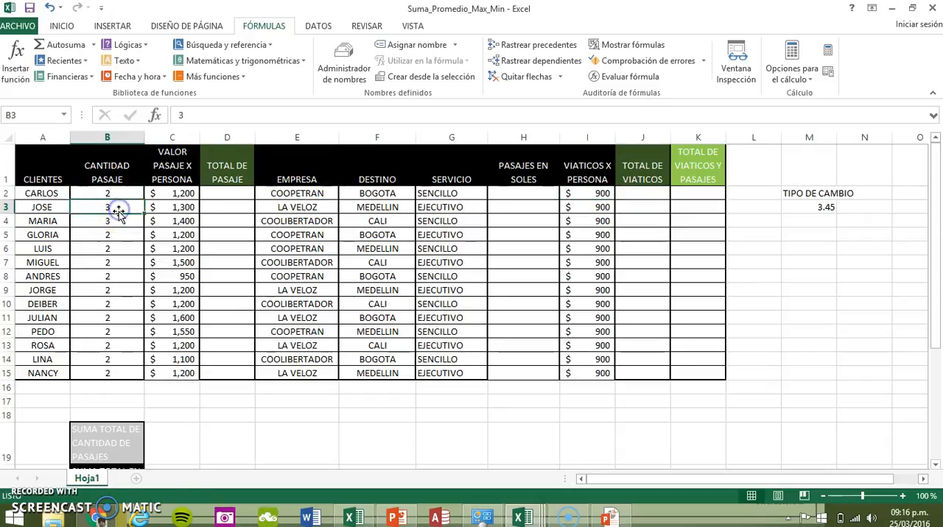
{"action": "left_click", "coordinate": [111, 220]}
{"action": "left_click", "coordinate": [110, 248]}
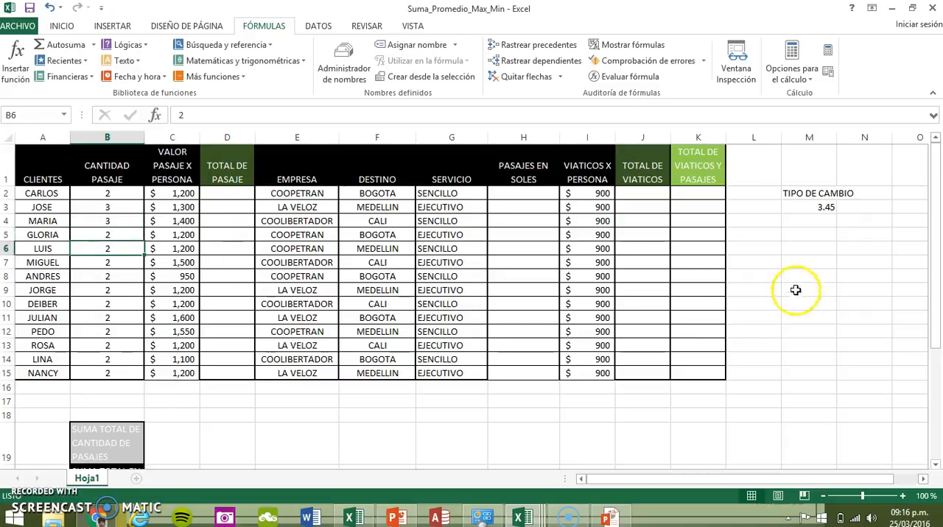
{"action": "left_click", "coordinate": [685, 194]}
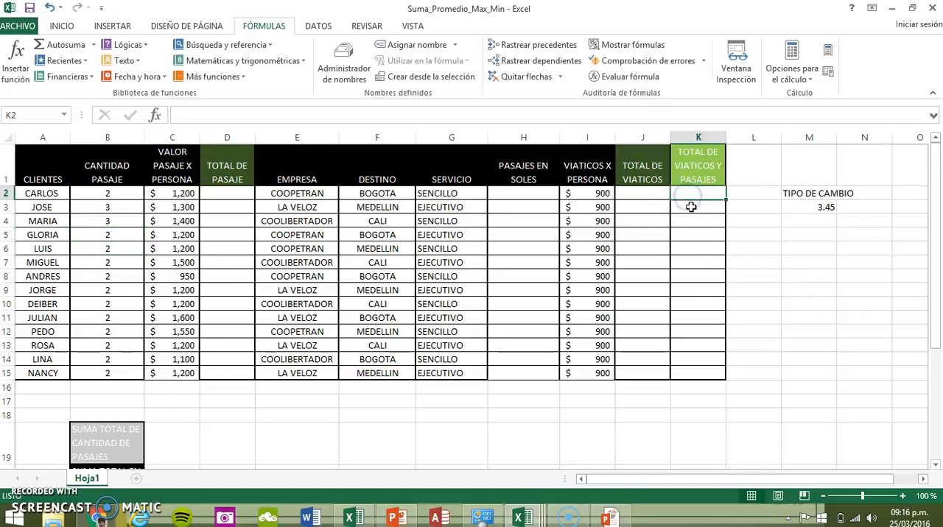
{"action": "left_click", "coordinate": [694, 236]}
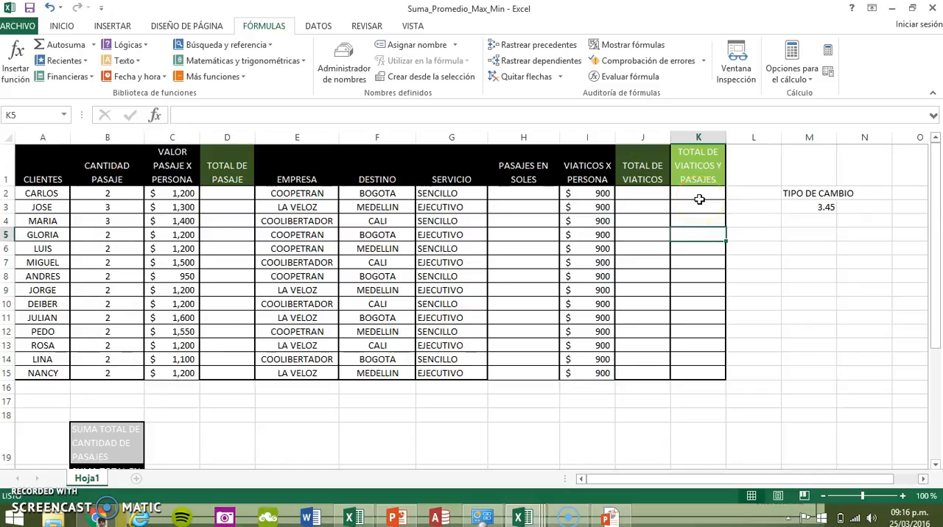
Review the summary block in rows 19 to 23 below the table, covering passage sums, travellers per company, and dearest and cheapest passage
{"action": "scroll", "coordinate": [390, 335], "scroll_direction": "down", "scroll_amount": 2}
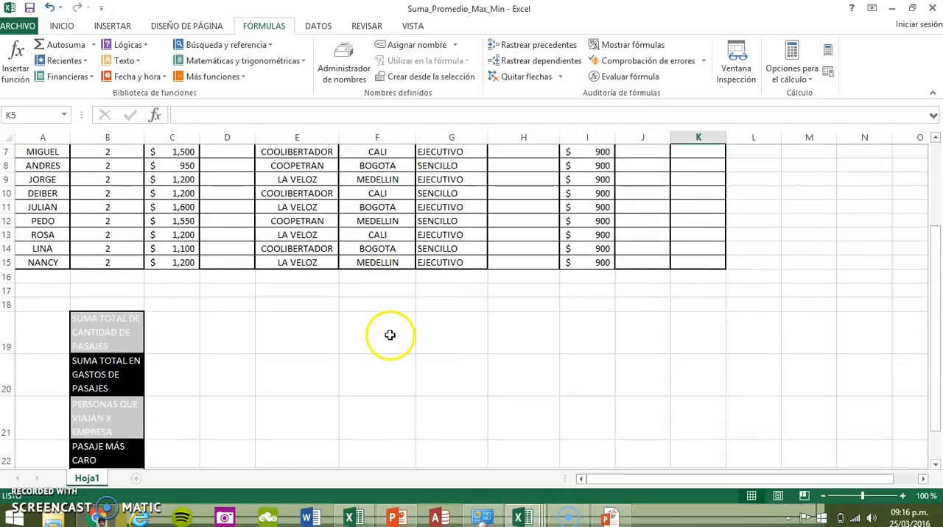
{"action": "scroll", "coordinate": [389, 335], "scroll_direction": "down", "scroll_amount": 1}
{"action": "left_click", "coordinate": [122, 292]}
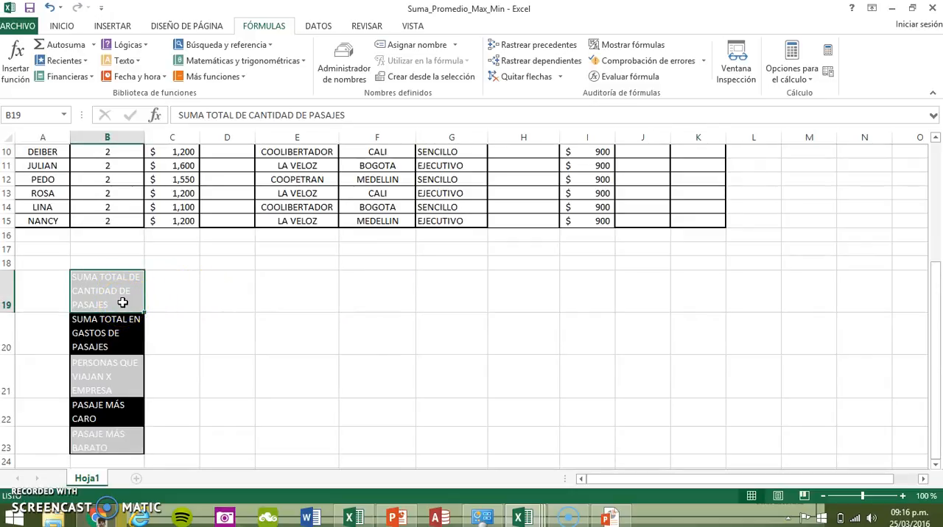
{"action": "left_click", "coordinate": [166, 292]}
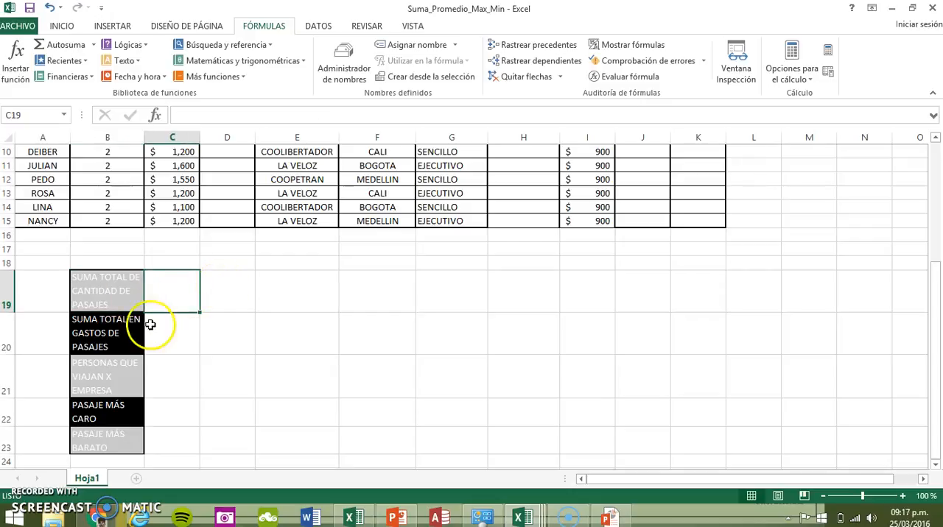
{"action": "left_click", "coordinate": [177, 335]}
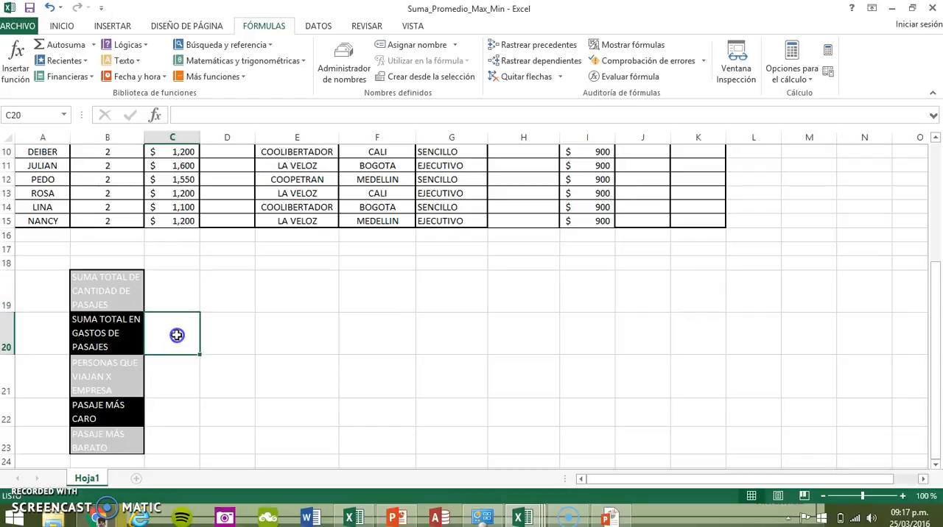
{"action": "left_click", "coordinate": [159, 377]}
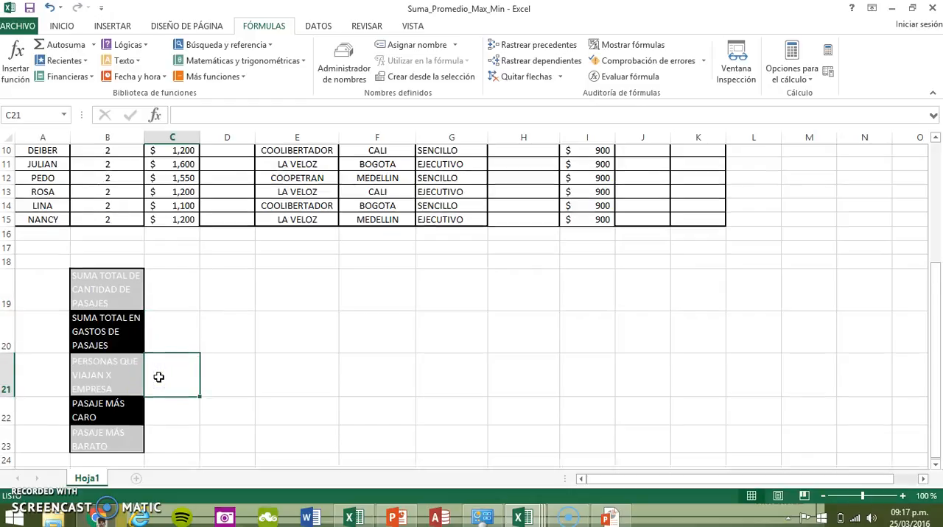
{"action": "scroll", "coordinate": [158, 377], "scroll_direction": "down", "scroll_amount": 1}
{"action": "left_click", "coordinate": [160, 371]}
{"action": "left_click", "coordinate": [154, 399]}
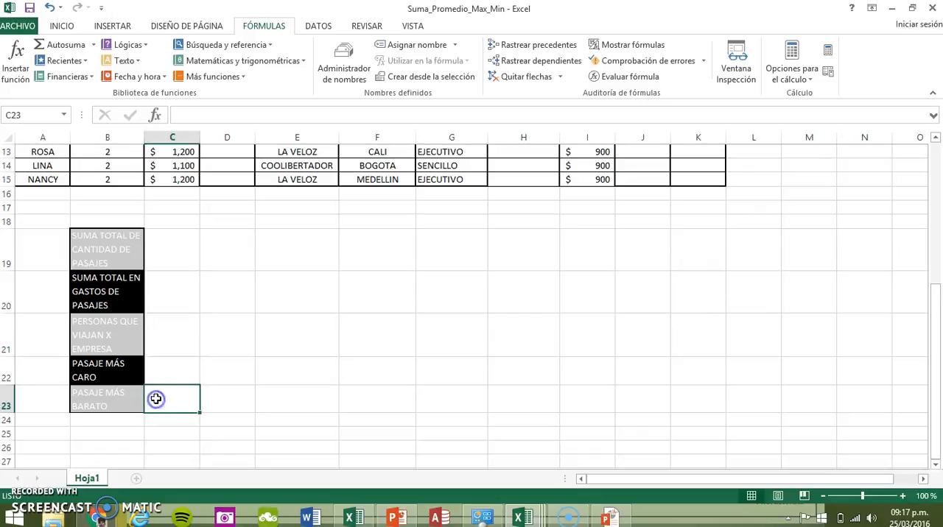
{"action": "scroll", "coordinate": [179, 378], "scroll_direction": "up", "scroll_amount": 2}
{"action": "scroll", "coordinate": [179, 379], "scroll_direction": "up", "scroll_amount": 2}
{"action": "scroll", "coordinate": [179, 377], "scroll_direction": "down", "scroll_amount": 1}
{"action": "left_click", "coordinate": [177, 373]}
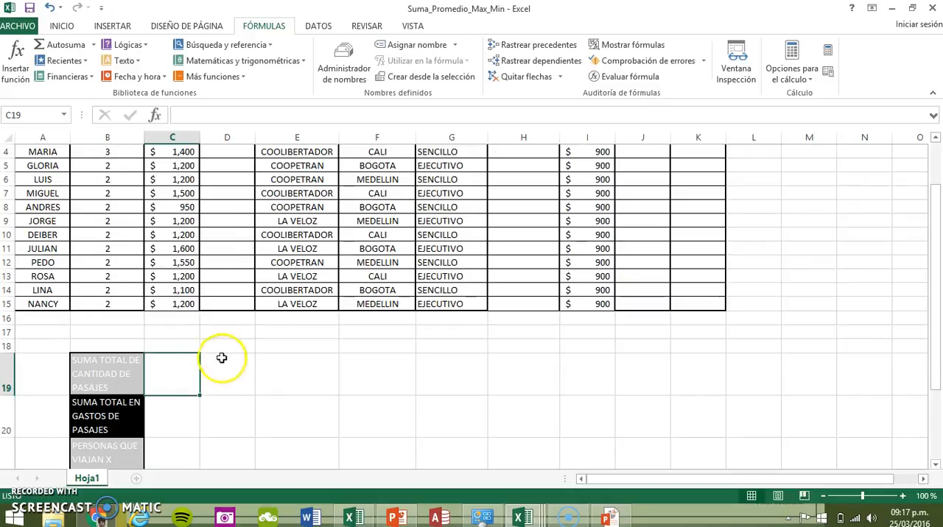
{"action": "scroll", "coordinate": [263, 334], "scroll_direction": "up", "scroll_amount": 1}
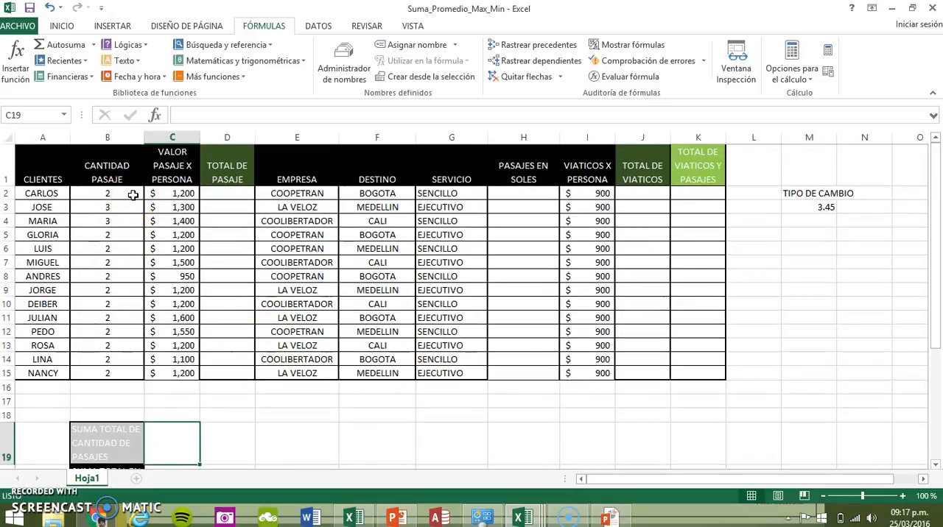
Insert the SUMA function from the math and trigonometry category in cell C19 for the total passage quantity
{"action": "left_click", "coordinate": [47, 193]}
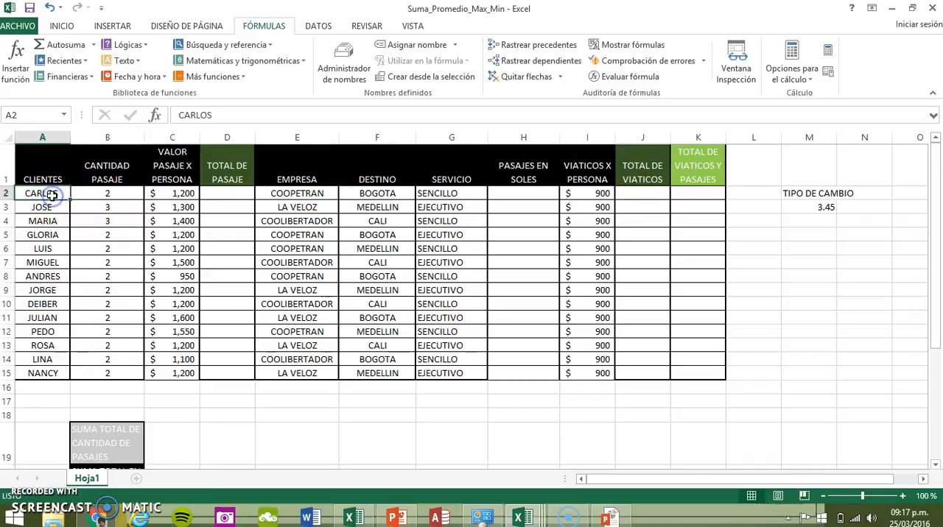
{"action": "left_click", "coordinate": [109, 195]}
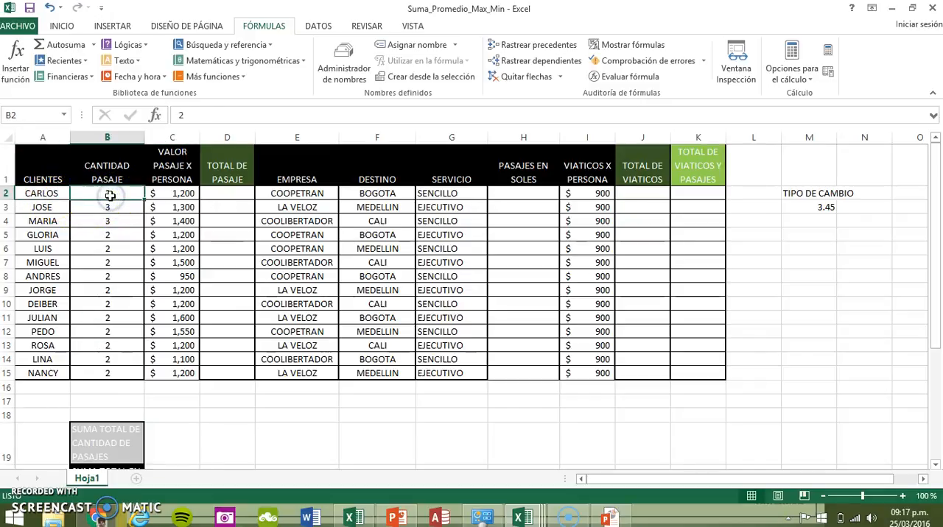
{"action": "left_click", "coordinate": [164, 441]}
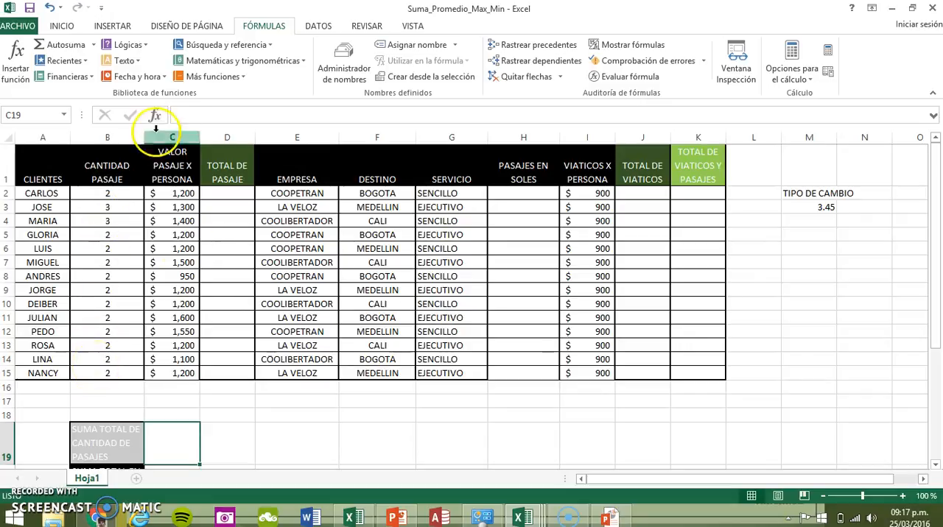
{"action": "left_click", "coordinate": [294, 63]}
{"action": "left_click_drag", "start_coordinate": [301, 87], "coordinate": [294, 253]}
{"action": "left_click_drag", "start_coordinate": [294, 273], "coordinate": [295, 278]}
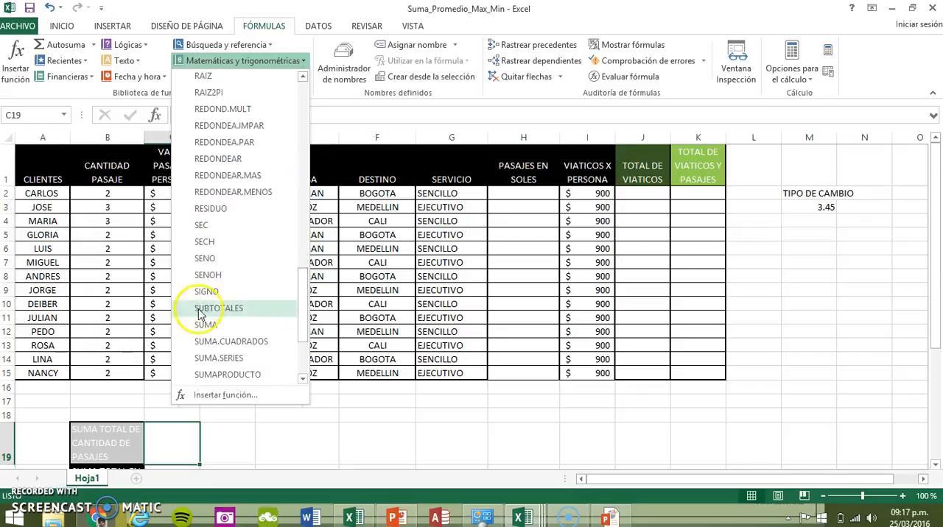
{"action": "left_click", "coordinate": [204, 326]}
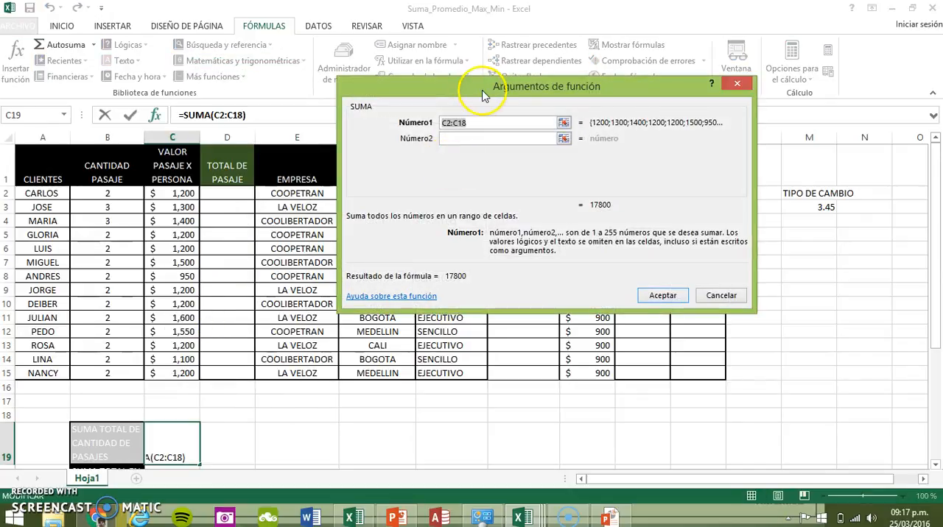
Set the SUMA function's Número1 argument to the passage quantities in B2:B15 and accept the formula
{"action": "left_click_drag", "start_coordinate": [488, 88], "coordinate": [503, 92]}
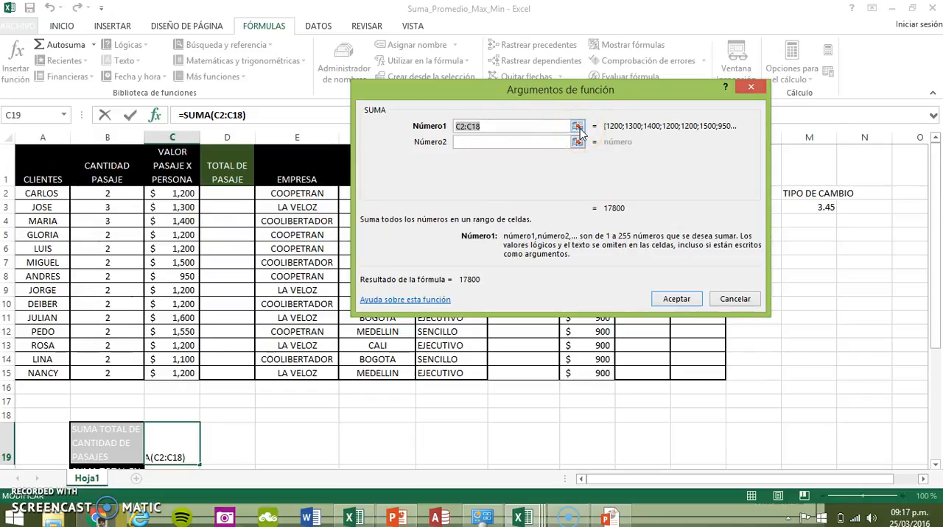
{"action": "left_click", "coordinate": [578, 129]}
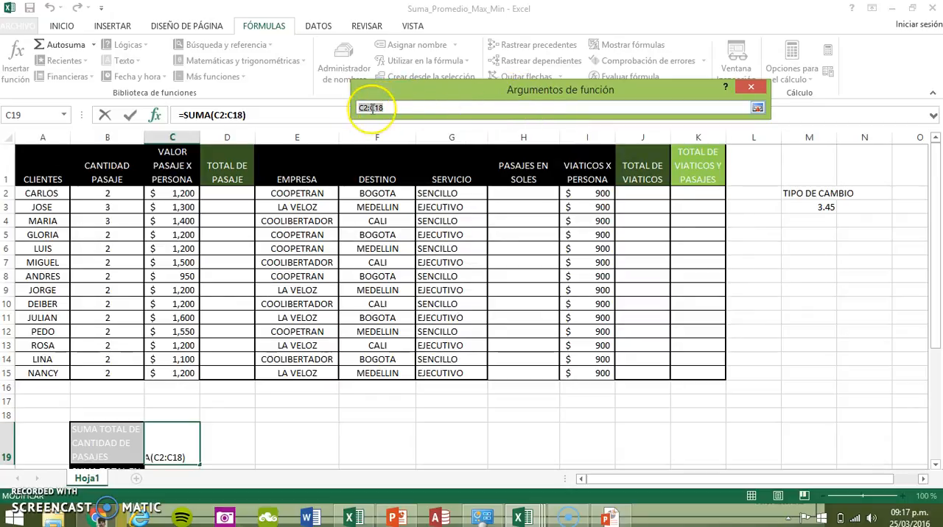
{"action": "left_click", "coordinate": [414, 109]}
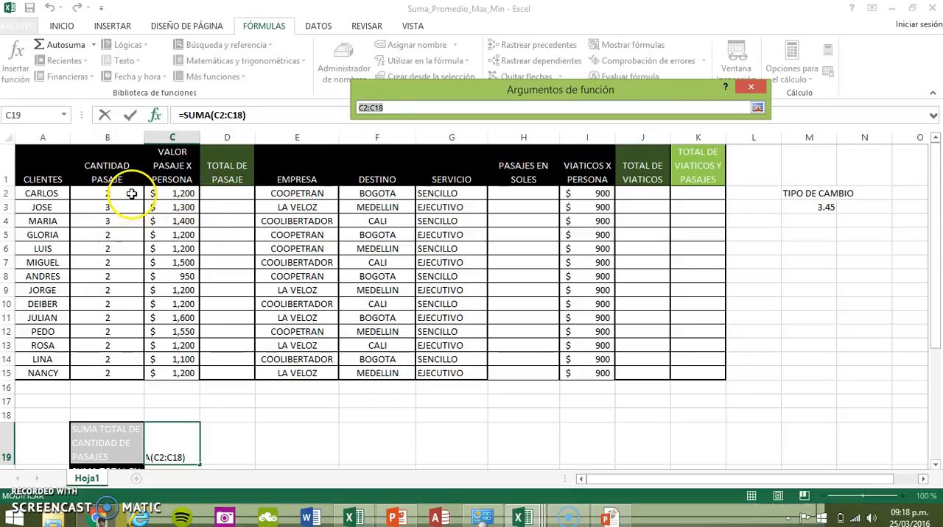
{"action": "left_click_drag", "start_coordinate": [131, 194], "coordinate": [131, 349]}
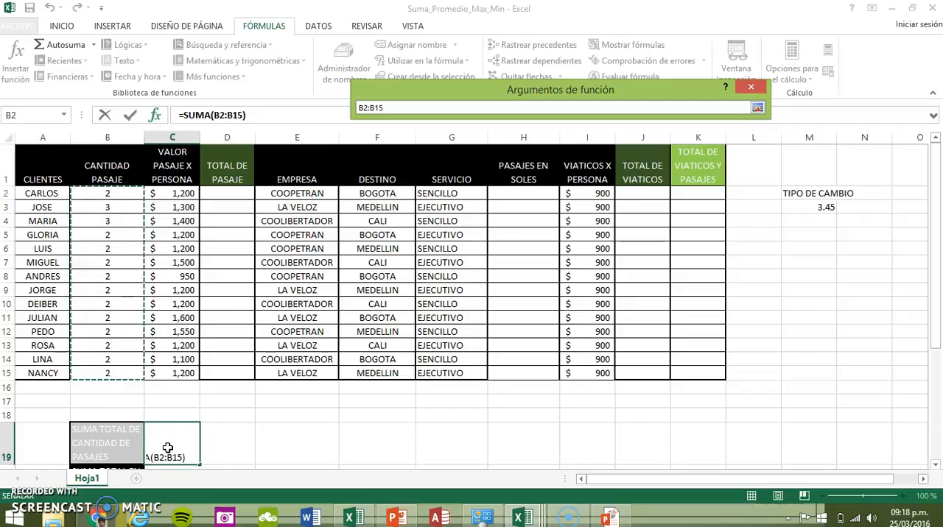
{"action": "key", "text": "Return"}
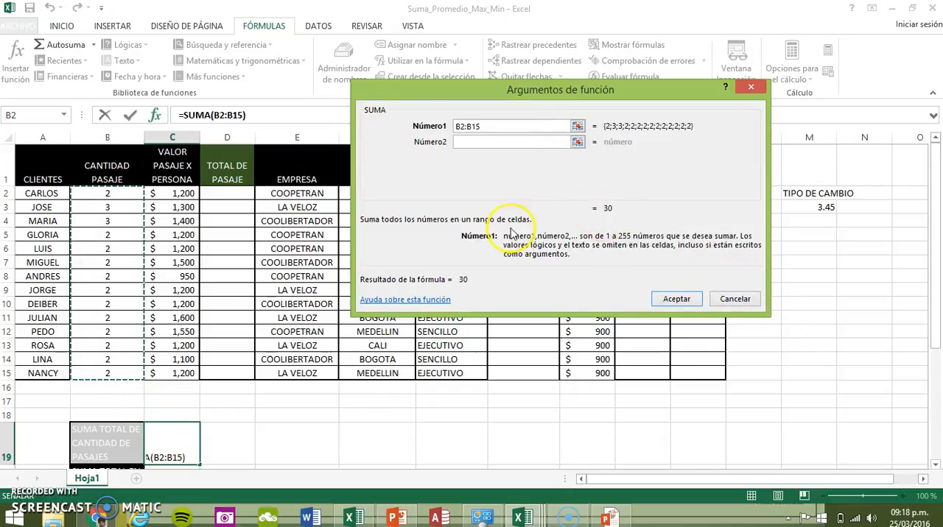
{"action": "left_click_drag", "start_coordinate": [615, 207], "coordinate": [585, 210]}
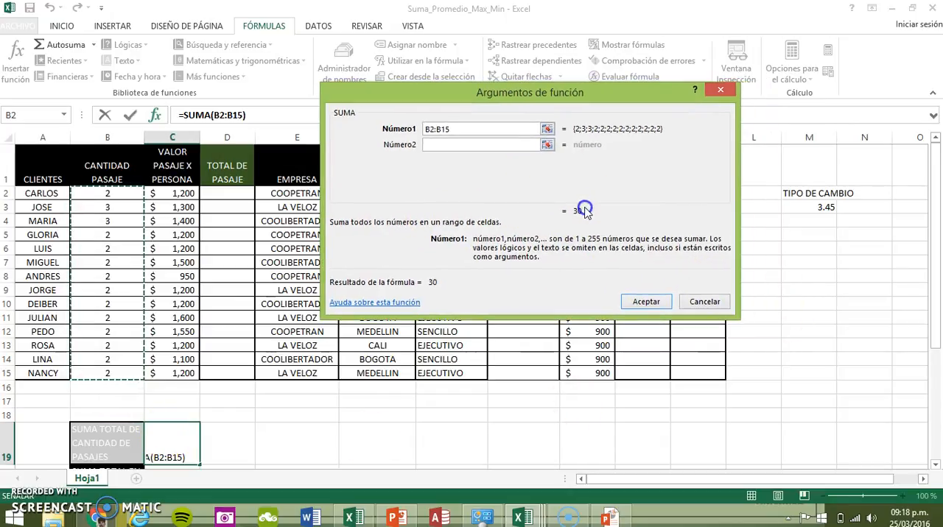
{"action": "left_click", "coordinate": [656, 308]}
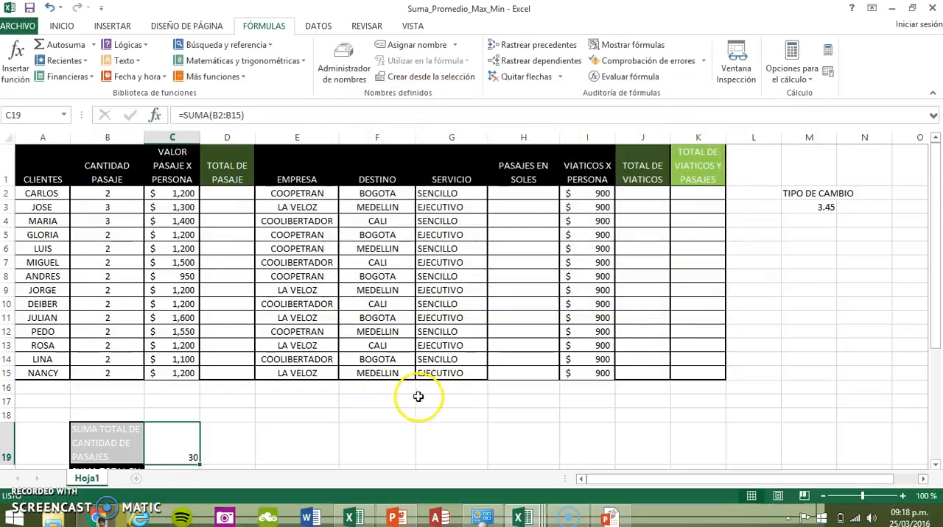
{"action": "scroll", "coordinate": [342, 418], "scroll_direction": "down", "scroll_amount": 1}
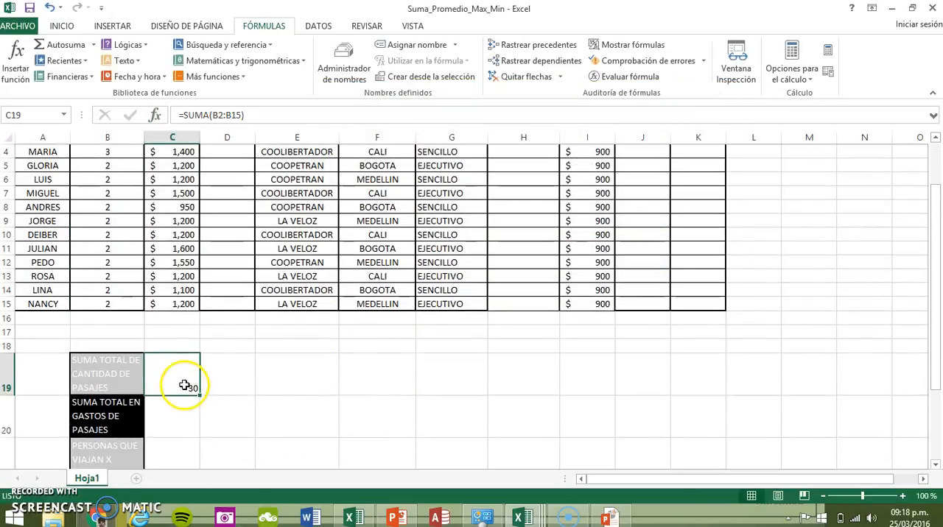
{"action": "left_click", "coordinate": [185, 423]}
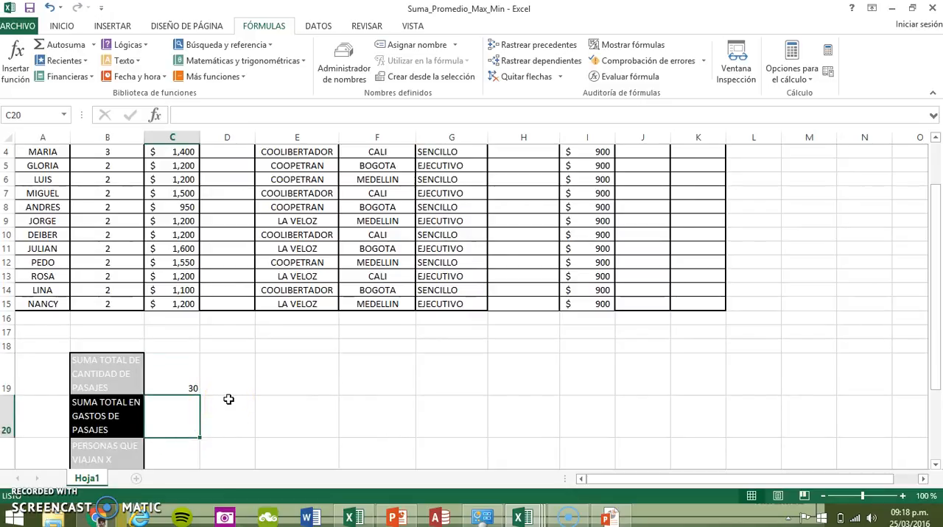
{"action": "scroll", "coordinate": [228, 400], "scroll_direction": "up", "scroll_amount": 1}
{"action": "scroll", "coordinate": [229, 399], "scroll_direction": "down", "scroll_amount": 1}
{"action": "scroll", "coordinate": [228, 399], "scroll_direction": "up", "scroll_amount": 1}
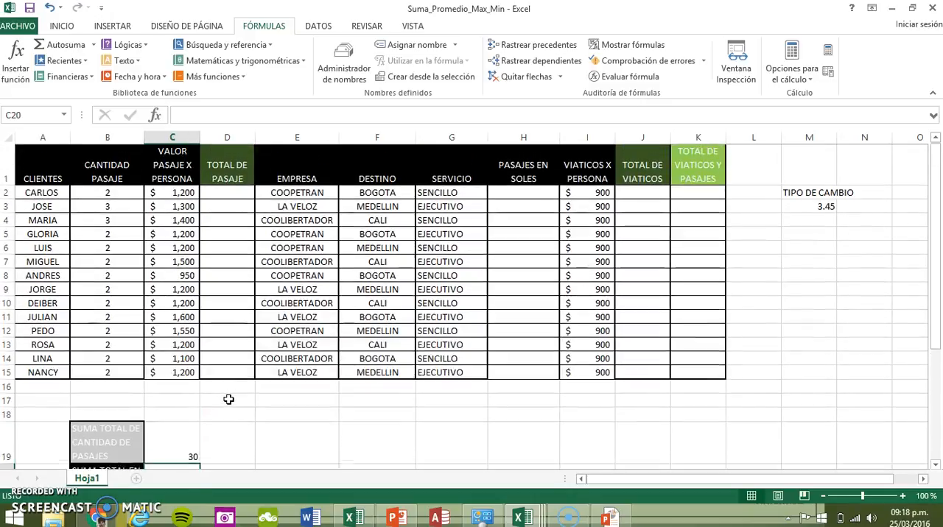
Enter the formula =C2*B2 in D2 to multiply the passage value per person by the quantity
{"action": "left_click", "coordinate": [235, 192]}
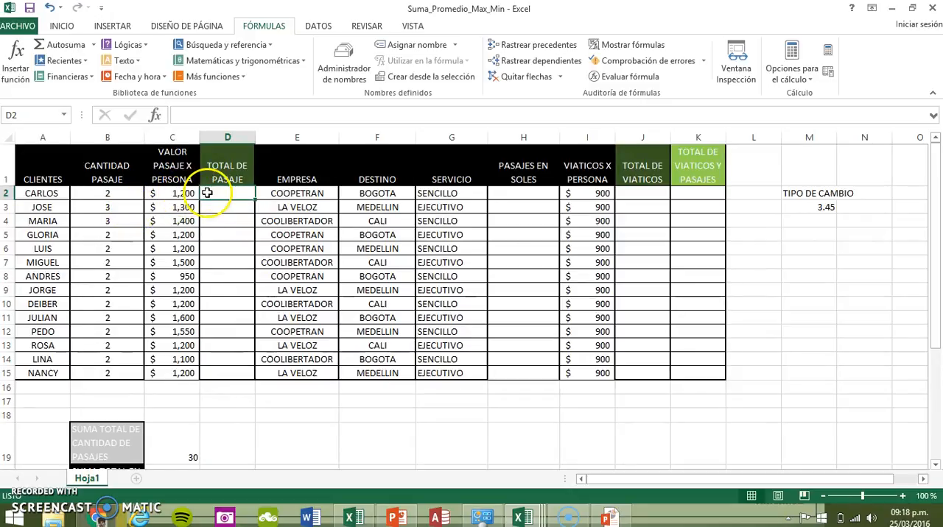
{"action": "left_click", "coordinate": [259, 118]}
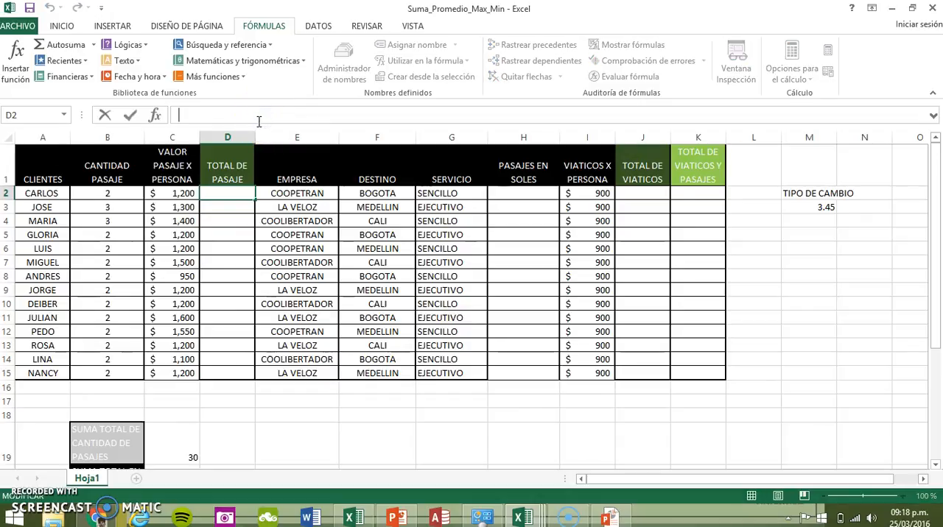
{"action": "type", "text": "="}
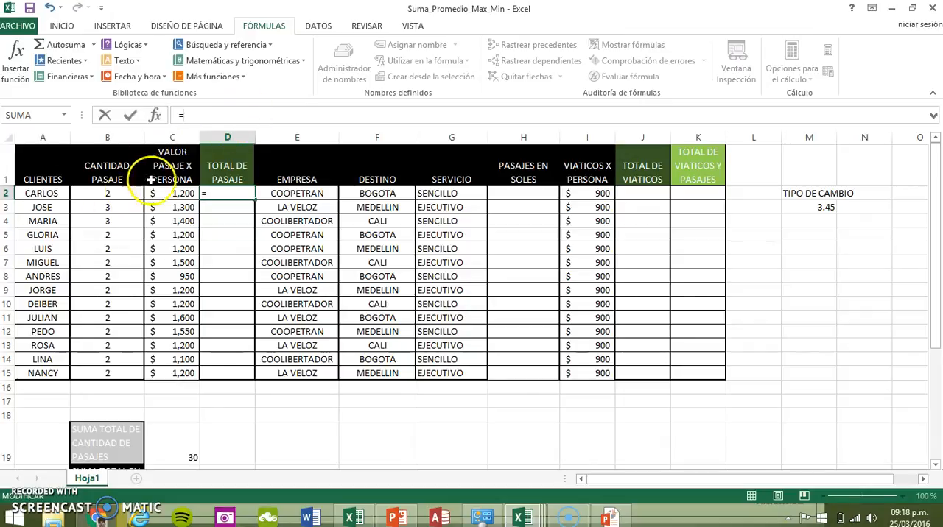
{"action": "left_click", "coordinate": [177, 191]}
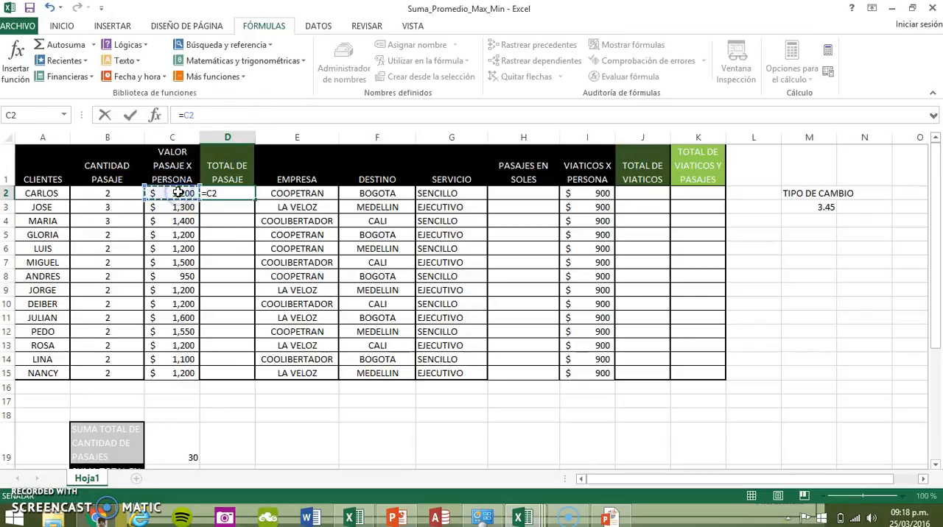
{"action": "type", "text": "*"}
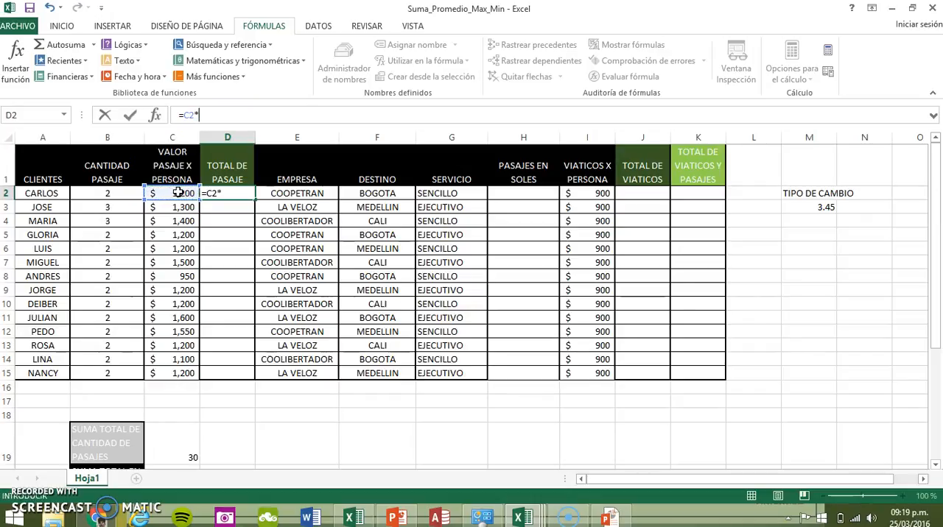
{"action": "left_click", "coordinate": [115, 193]}
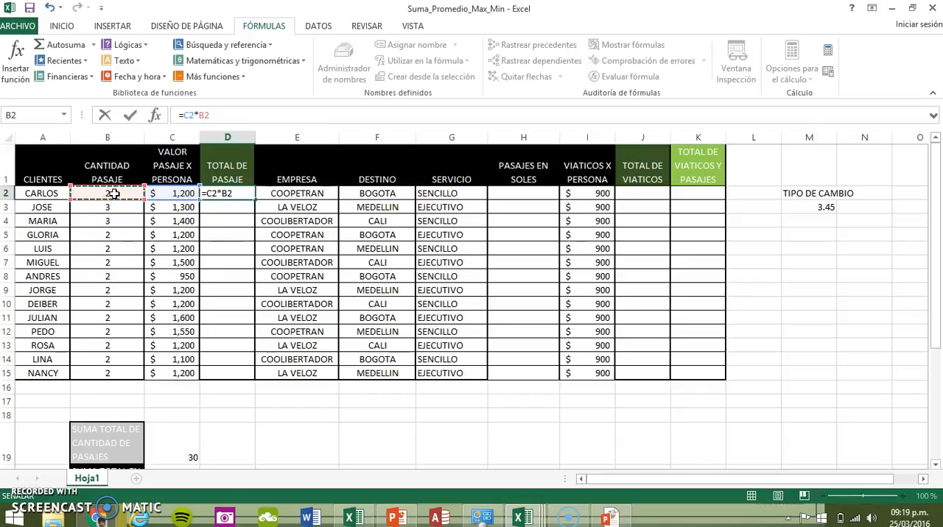
{"action": "key", "text": "Return"}
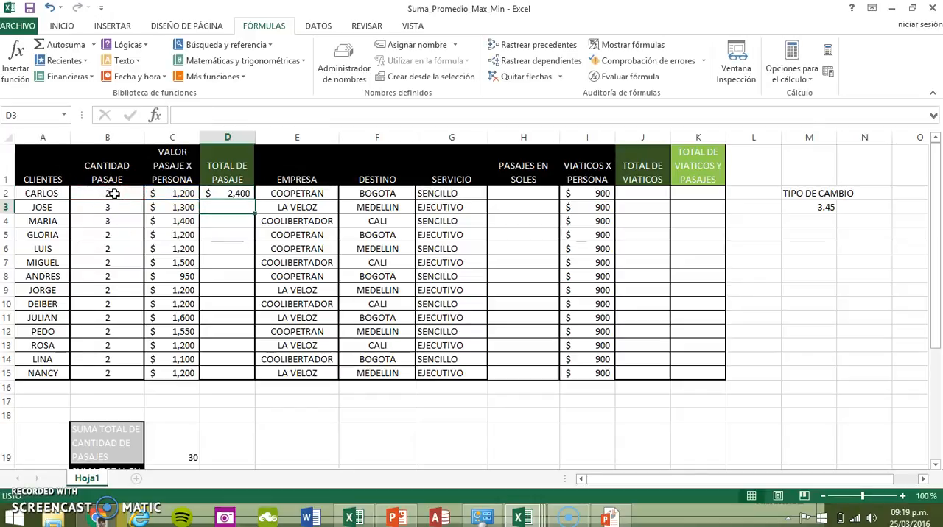
Fill the D2 formula down through D15 and check the copied formulas in D3 and D6
{"action": "key", "text": "Up"}
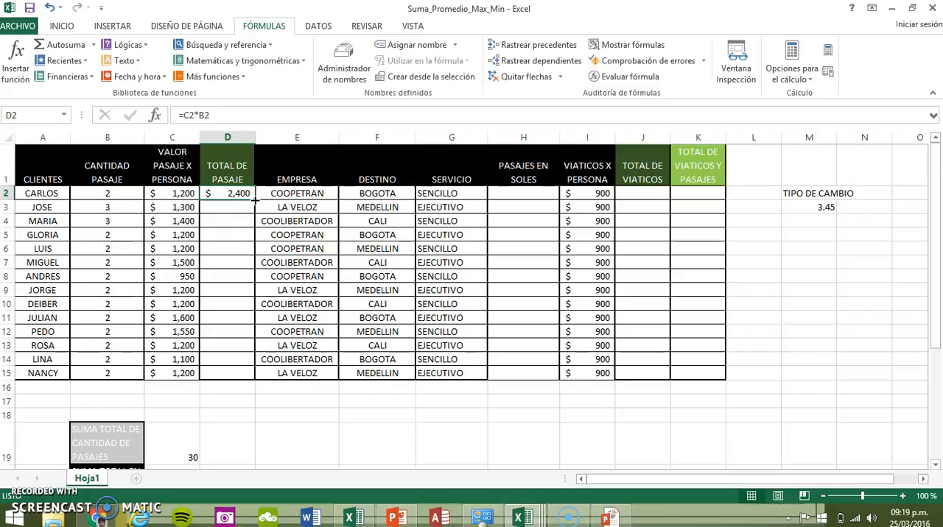
{"action": "left_click_drag", "start_coordinate": [255, 199], "coordinate": [246, 379]}
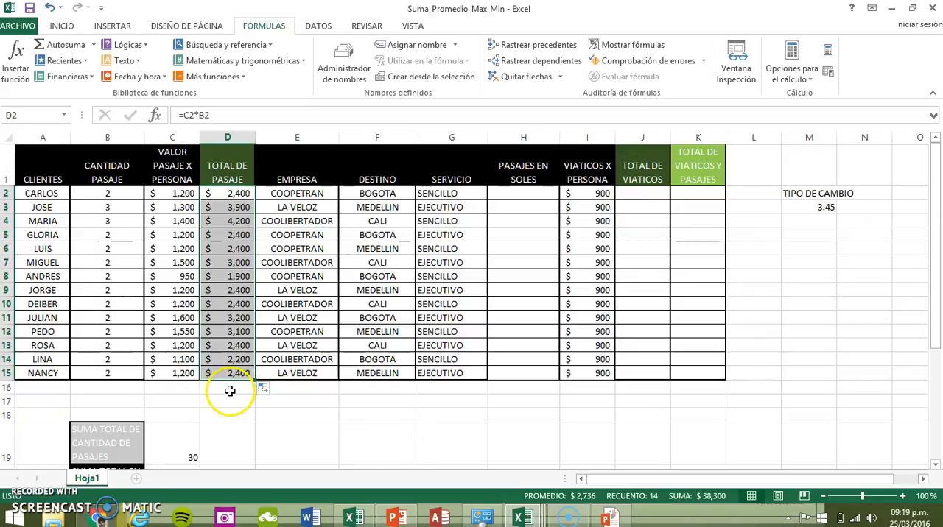
{"action": "left_click", "coordinate": [228, 209]}
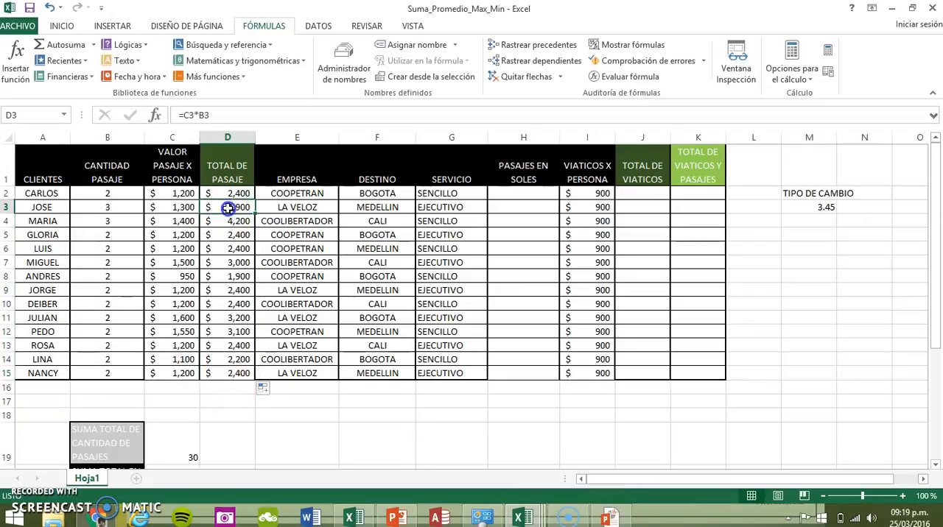
{"action": "left_click", "coordinate": [227, 249]}
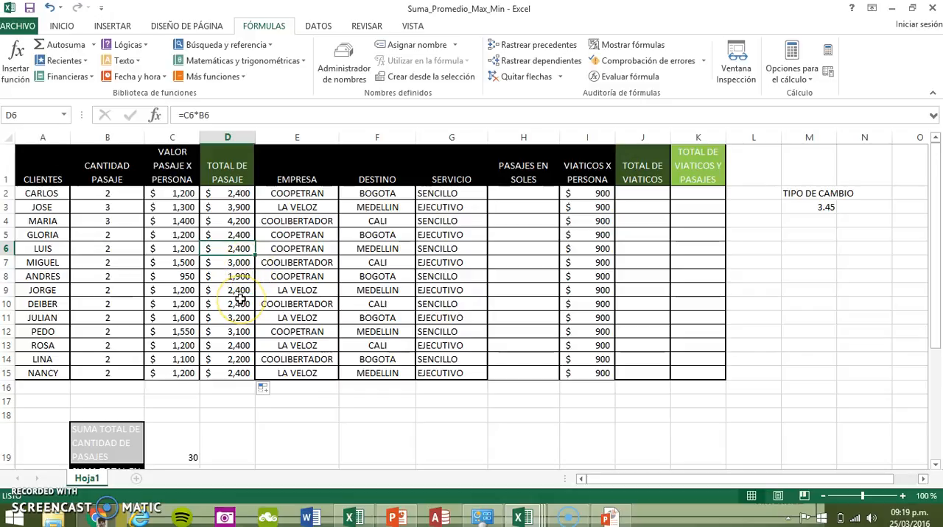
Select cell C20 beside the SUMA TOTAL EN GASTOS DE PASAJES label
{"action": "scroll", "coordinate": [240, 299], "scroll_direction": "down", "scroll_amount": 1}
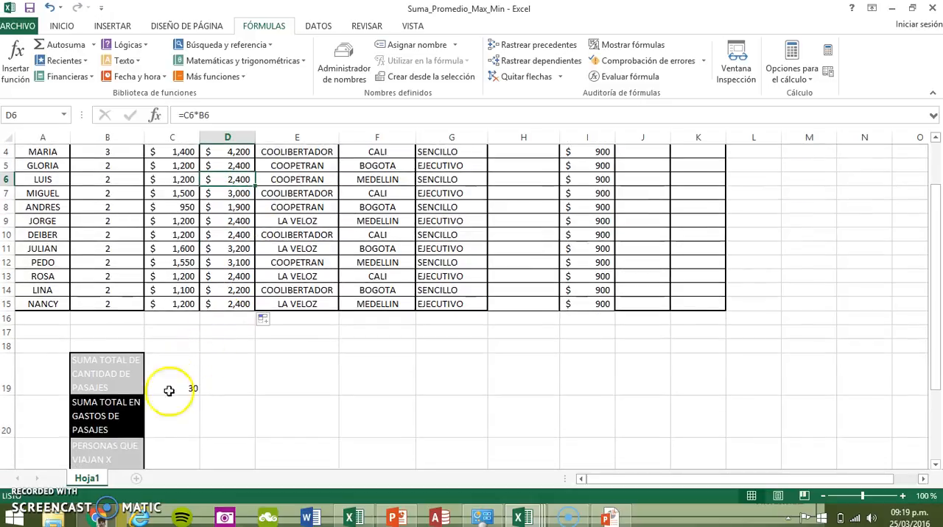
{"action": "left_click", "coordinate": [155, 417]}
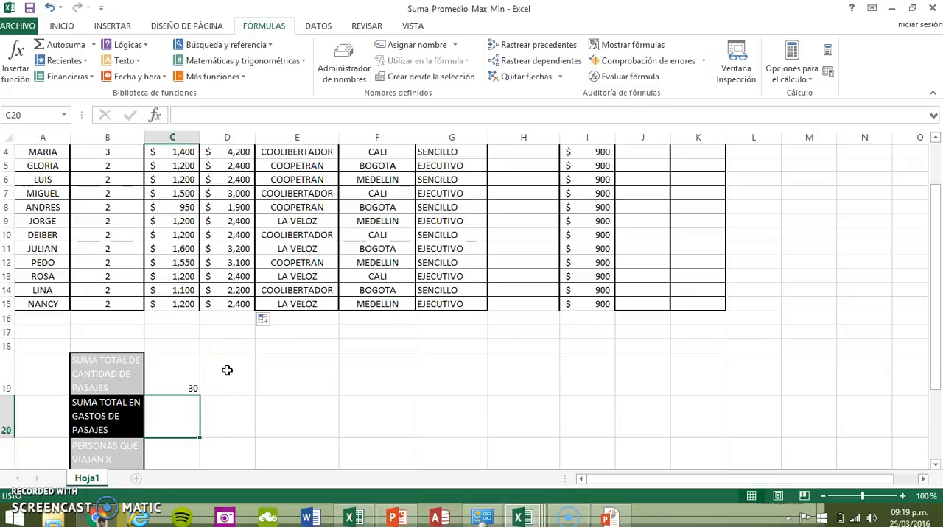
{"action": "scroll", "coordinate": [227, 371], "scroll_direction": "up", "scroll_amount": 1}
{"action": "scroll", "coordinate": [227, 370], "scroll_direction": "down", "scroll_amount": 1}
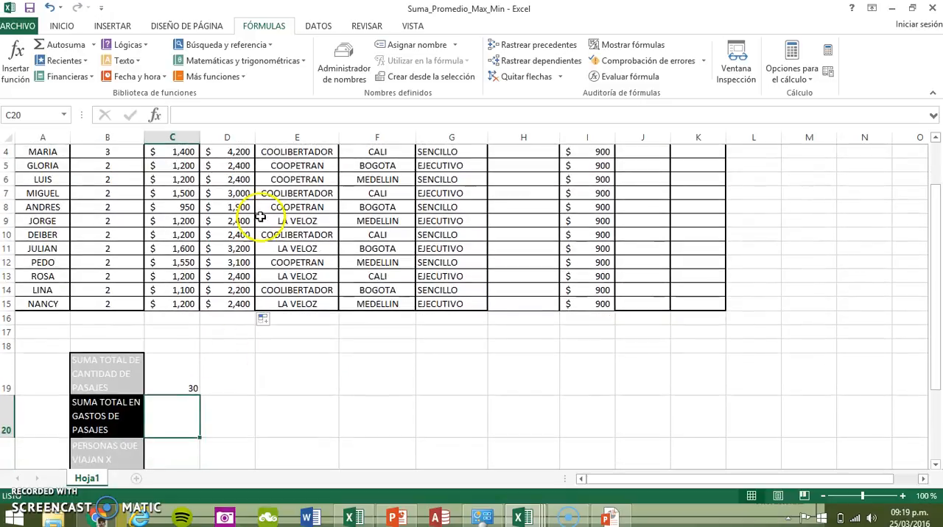
{"action": "left_click", "coordinate": [301, 62]}
{"action": "left_click_drag", "start_coordinate": [301, 126], "coordinate": [297, 302]}
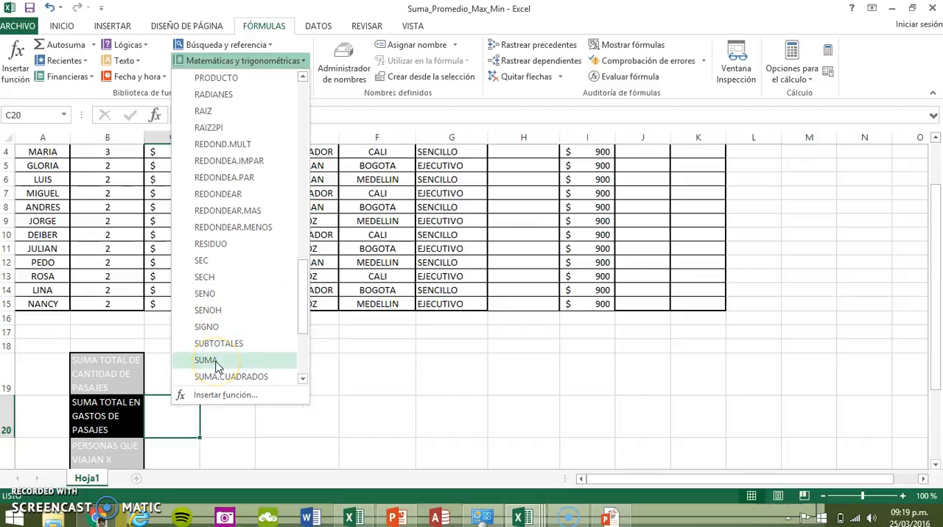
{"action": "left_click", "coordinate": [341, 115]}
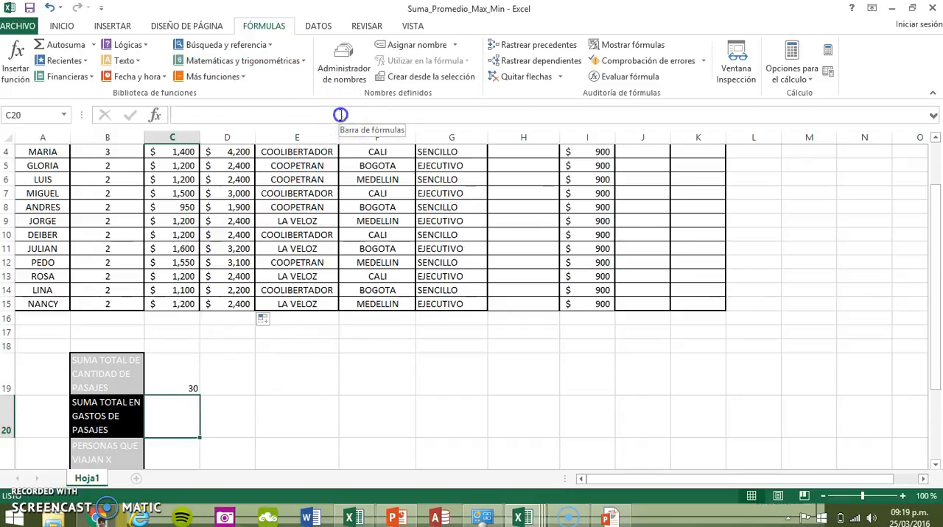
Enter the formula =SUMA(D4:D15) in C20 for the SUMA TOTAL EN GASTOS DE PASAJES
{"action": "left_click", "coordinate": [286, 120]}
{"action": "type", "text": "="}
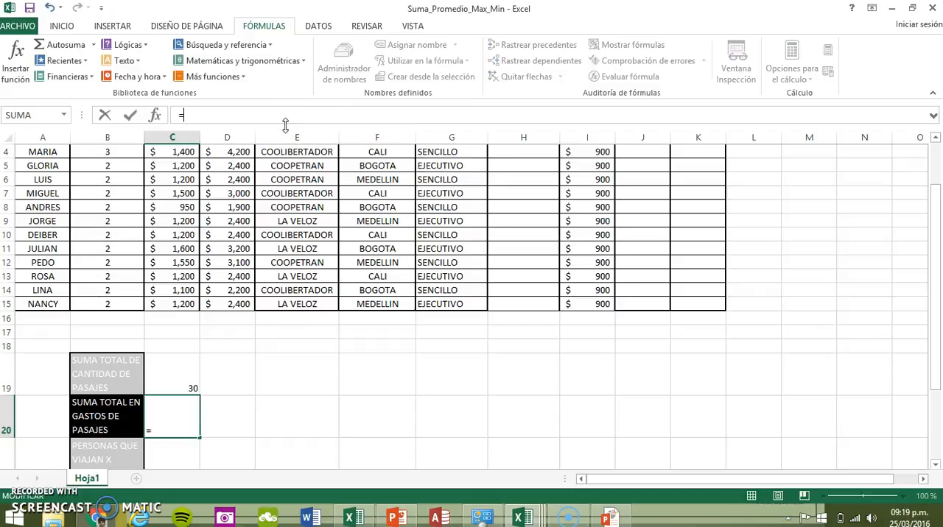
{"action": "type", "text": "SUMA"}
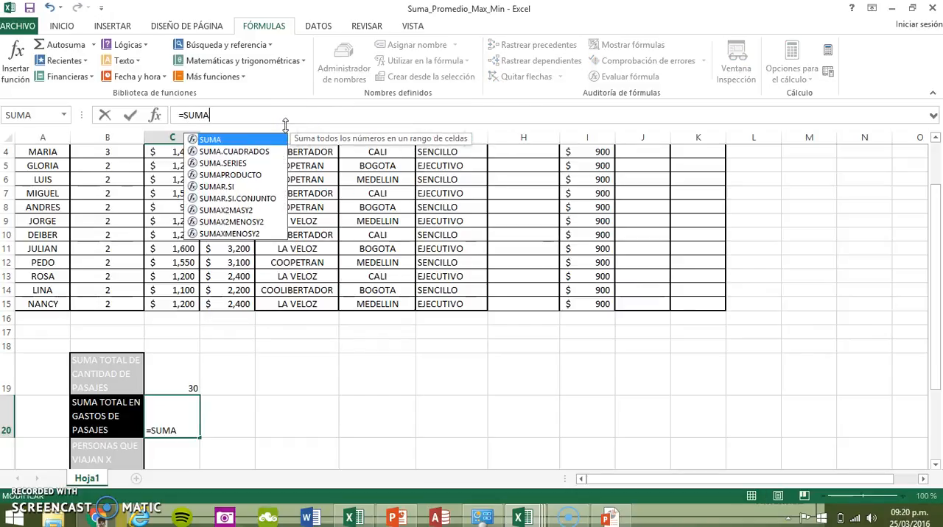
{"action": "type", "text": "("}
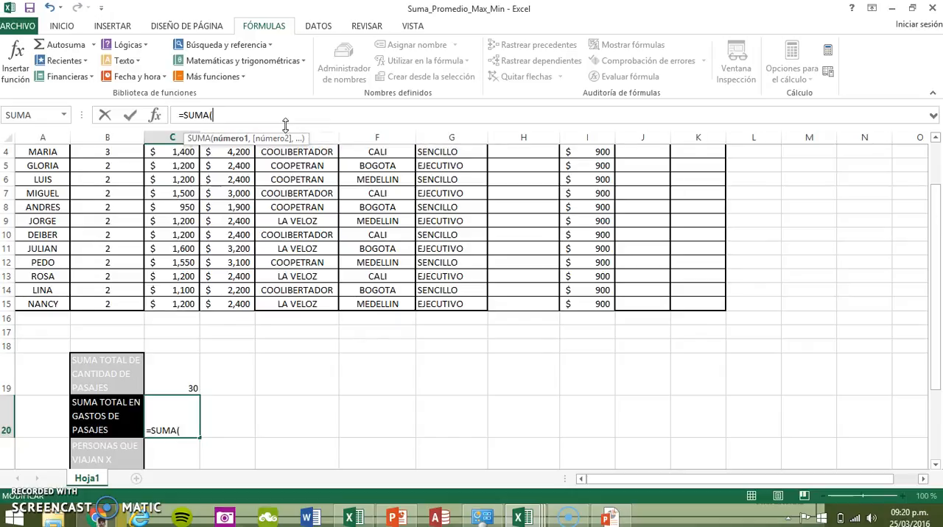
{"action": "left_click_drag", "start_coordinate": [234, 153], "coordinate": [226, 302]}
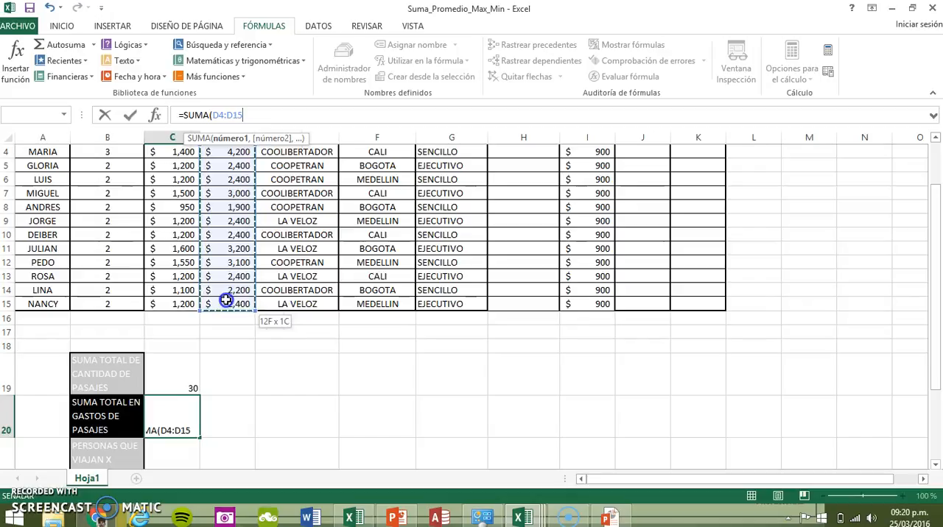
{"action": "type", "text": ")"}
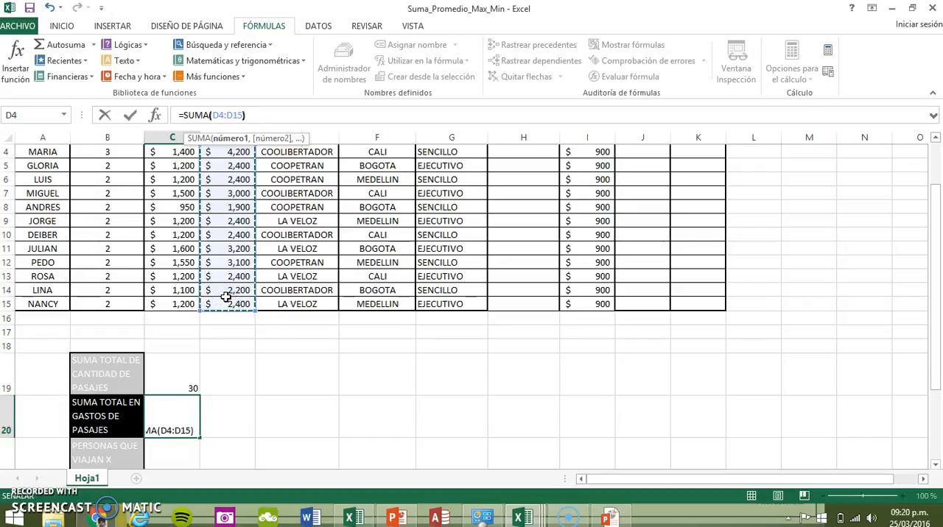
{"action": "key", "text": "Return"}
{"action": "left_click", "coordinate": [195, 385]}
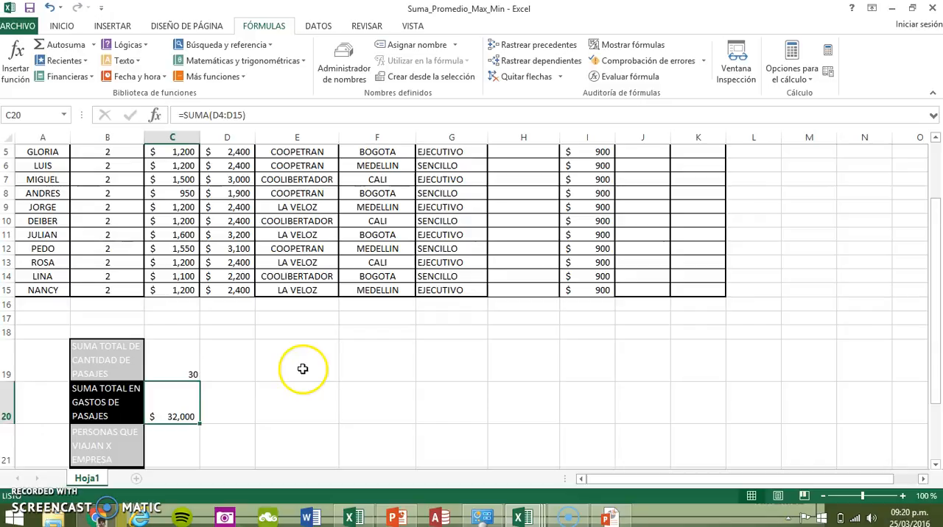
Enter =D2*$M$3 in H2 to convert the passage total to soles with an absolute reference to the exchange rate
{"action": "scroll", "coordinate": [151, 364], "scroll_direction": "up", "scroll_amount": 2}
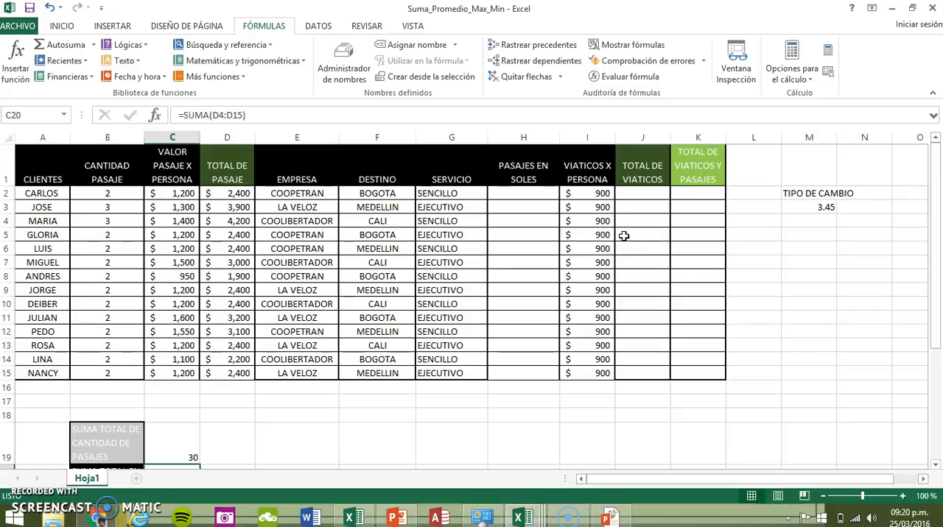
{"action": "left_click", "coordinate": [645, 196]}
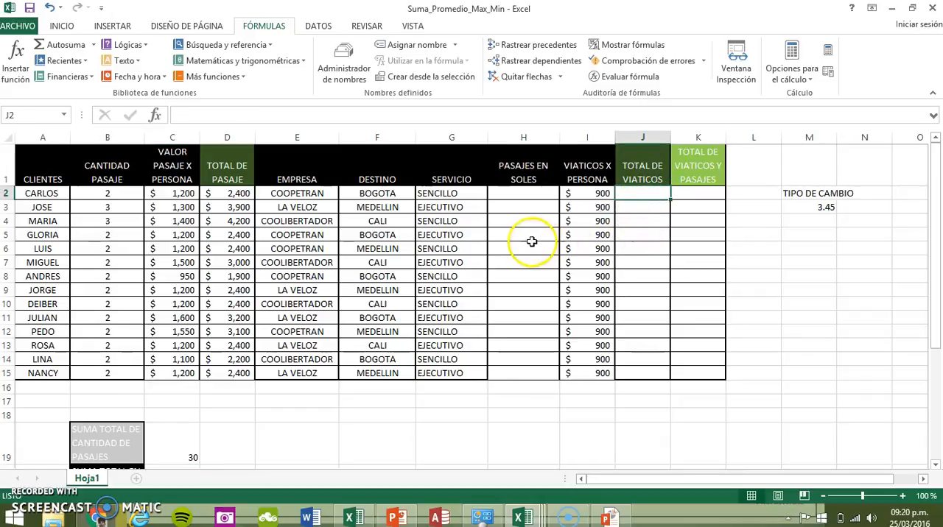
{"action": "left_click", "coordinate": [531, 197]}
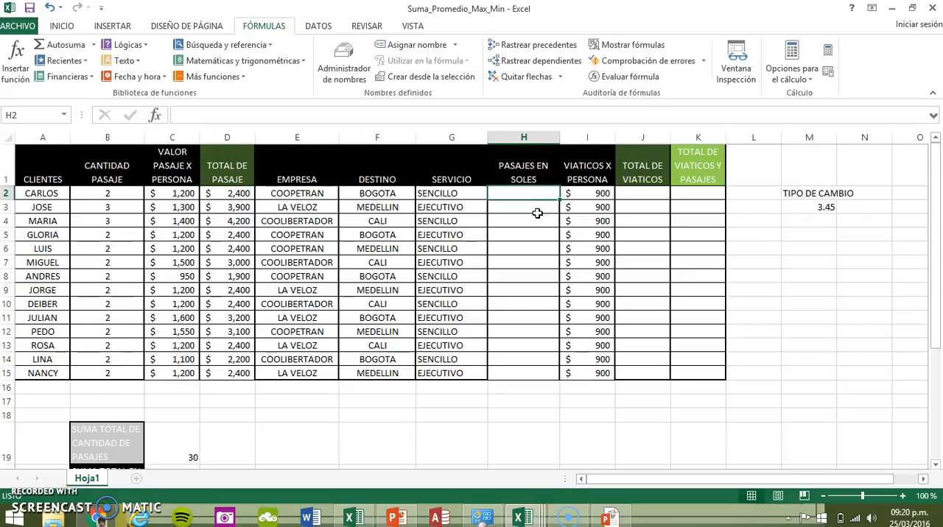
{"action": "type", "text": "="}
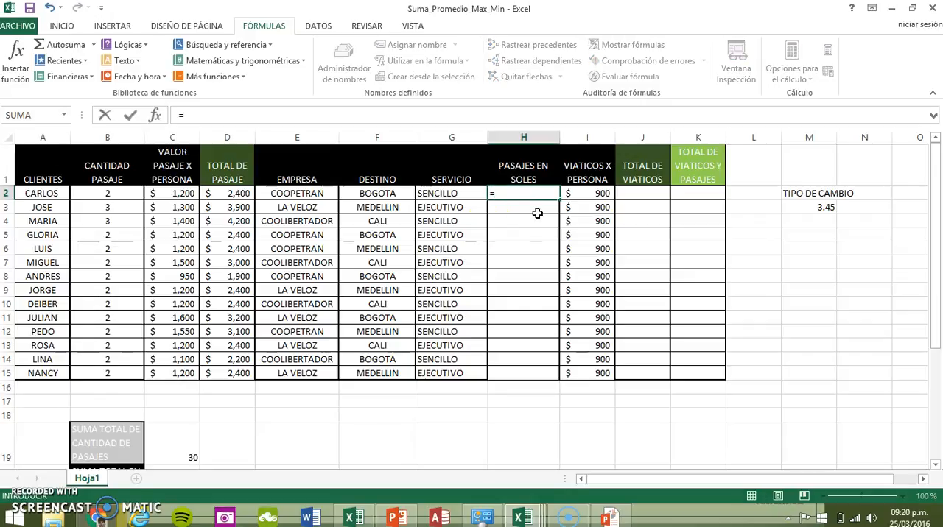
{"action": "left_click", "coordinate": [214, 196]}
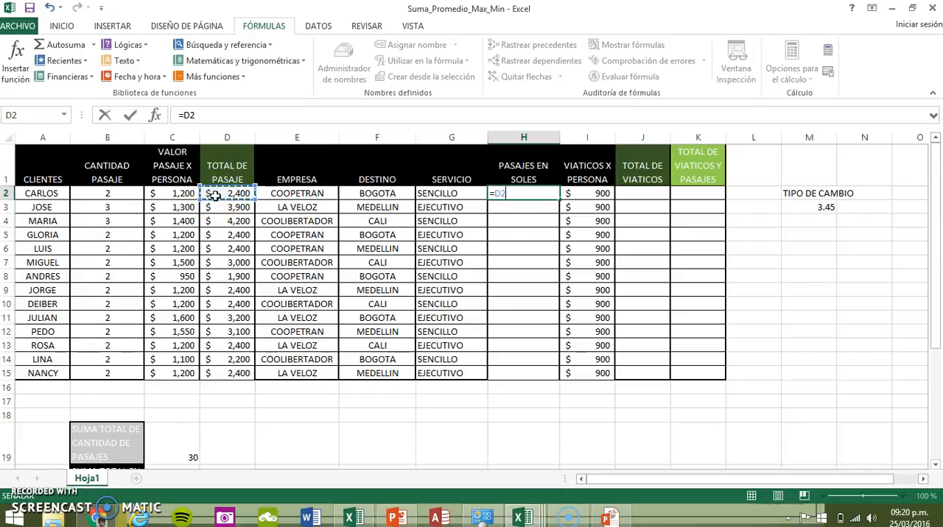
{"action": "type", "text": "*"}
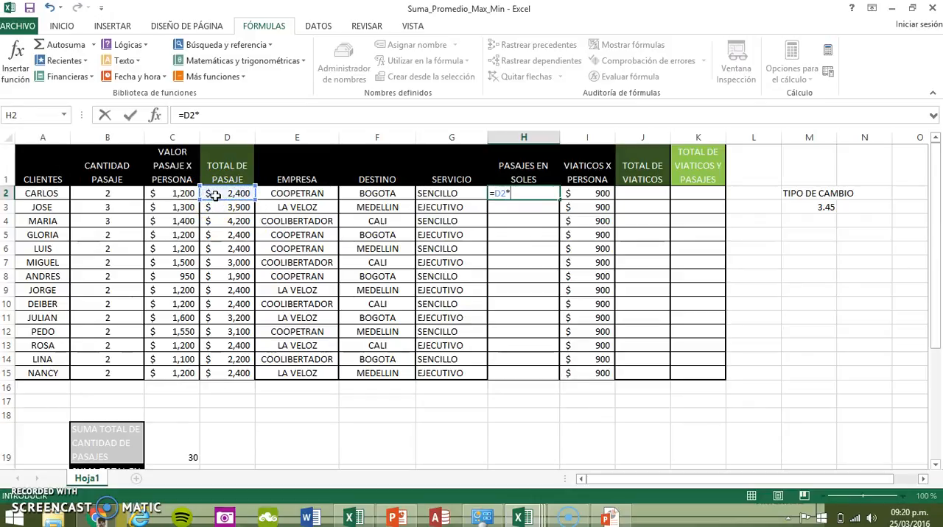
{"action": "left_click", "coordinate": [804, 211]}
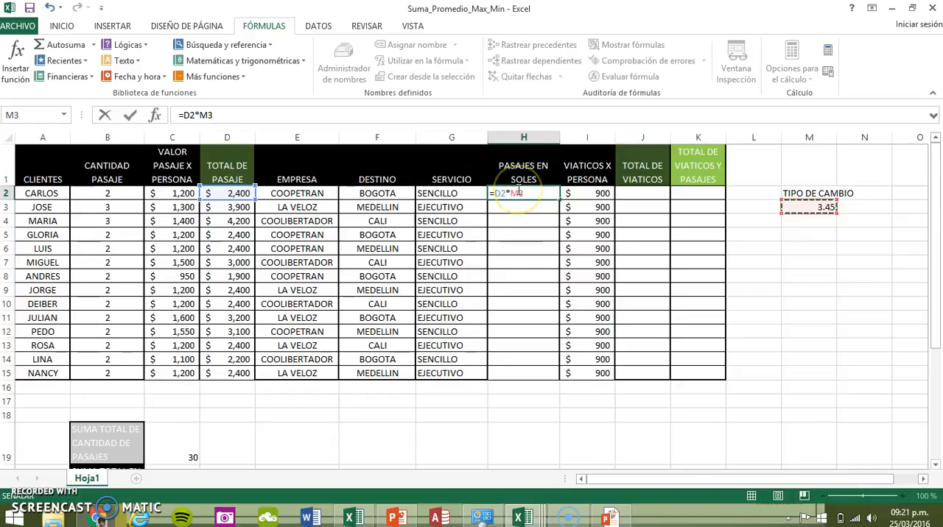
{"action": "left_click", "coordinate": [519, 190]}
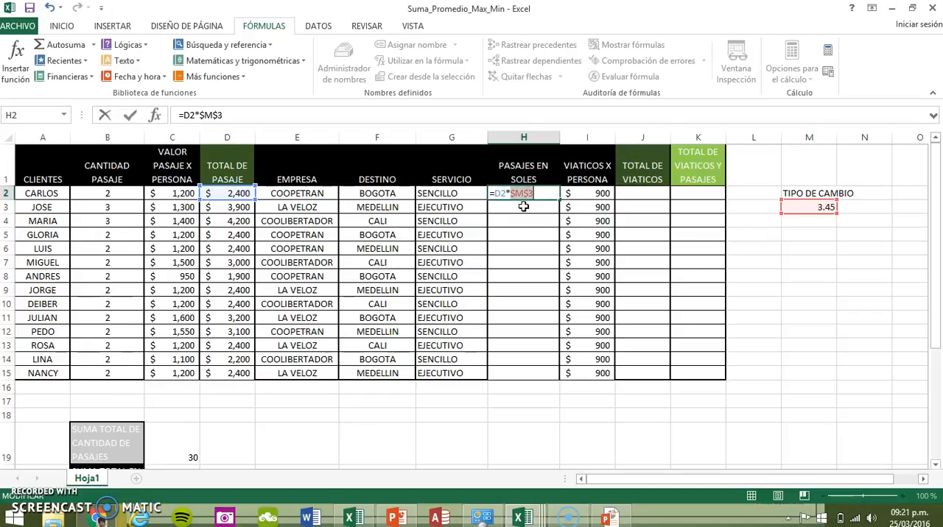
{"action": "key", "text": "Return"}
{"action": "key", "text": "Up"}
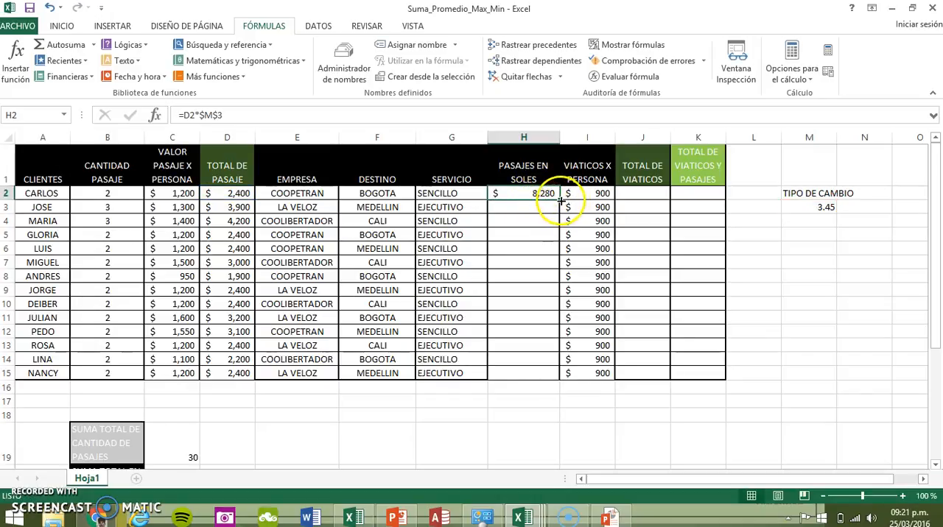
Fill the H2 formula down through H15, format the range as Moneda, and check the PASAJES EN SOLES column
{"action": "left_click_drag", "start_coordinate": [561, 200], "coordinate": [546, 373]}
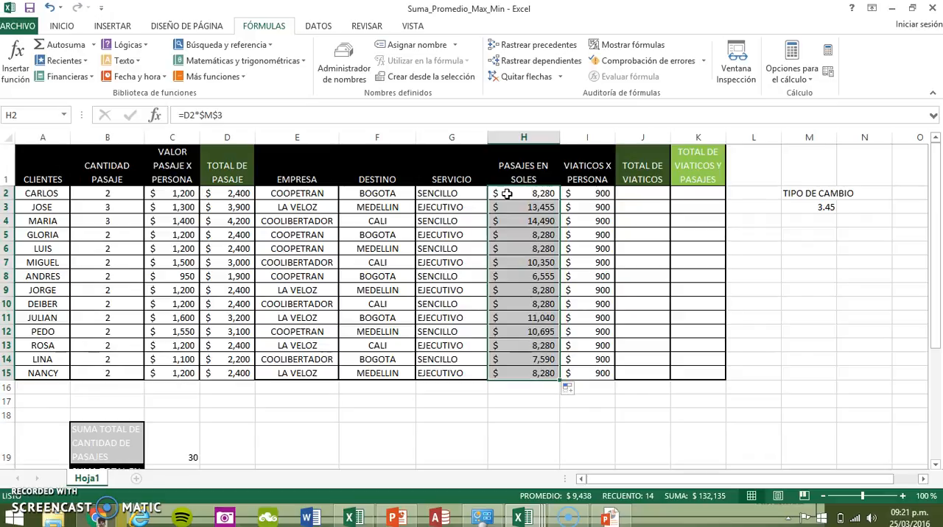
{"action": "left_click", "coordinate": [63, 27]}
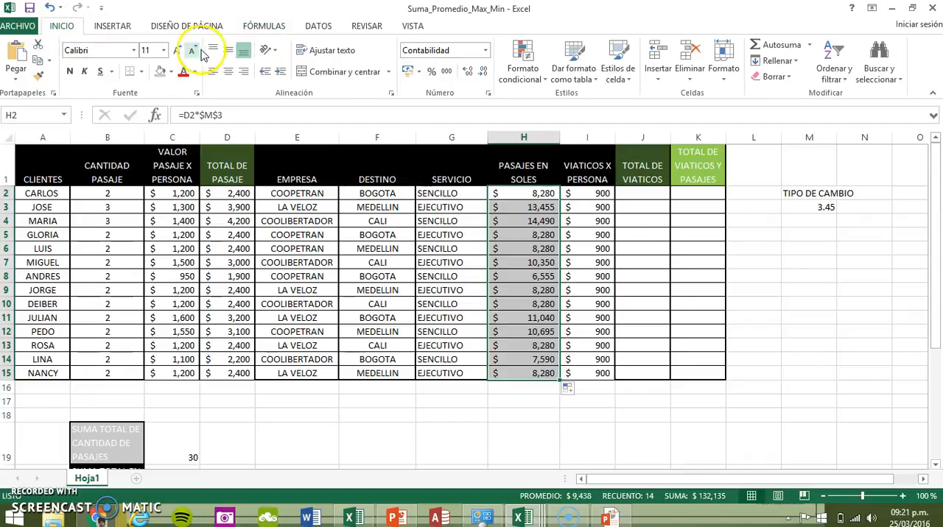
{"action": "left_click", "coordinate": [485, 51]}
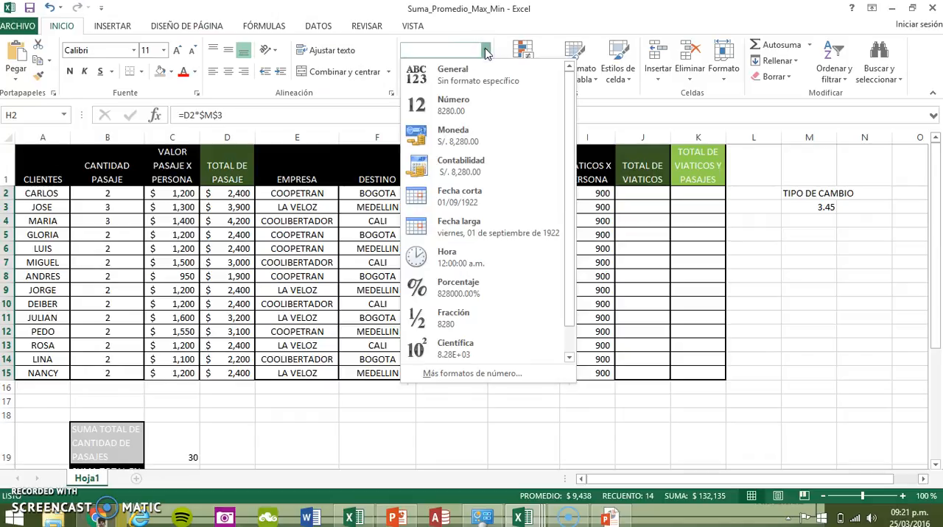
{"action": "left_click", "coordinate": [460, 142]}
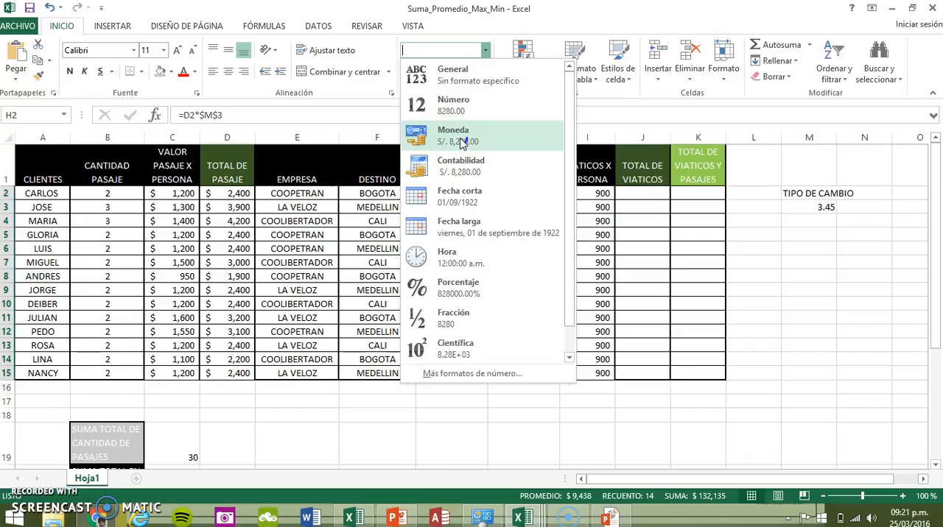
{"action": "left_click", "coordinate": [461, 142]}
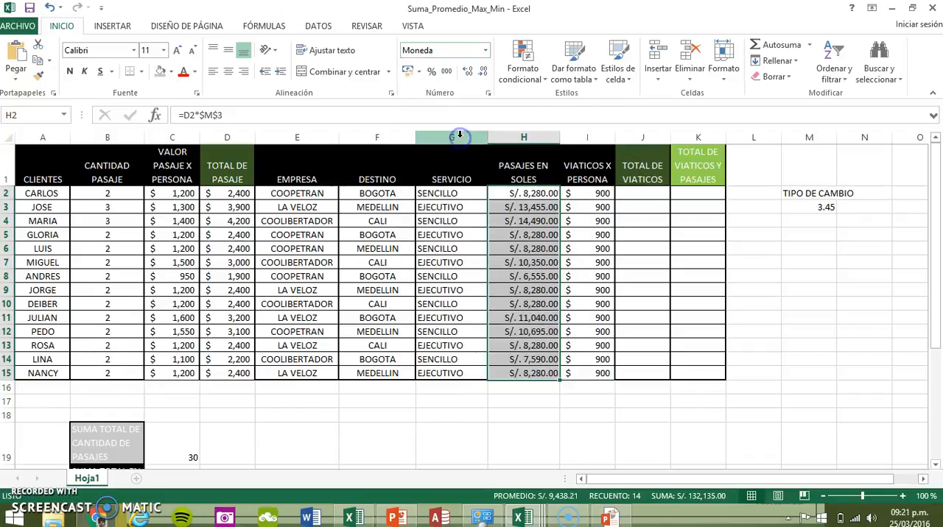
{"action": "left_click", "coordinate": [532, 280]}
{"action": "left_click", "coordinate": [537, 173]}
{"action": "left_click", "coordinate": [540, 207]}
{"action": "left_click", "coordinate": [523, 302]}
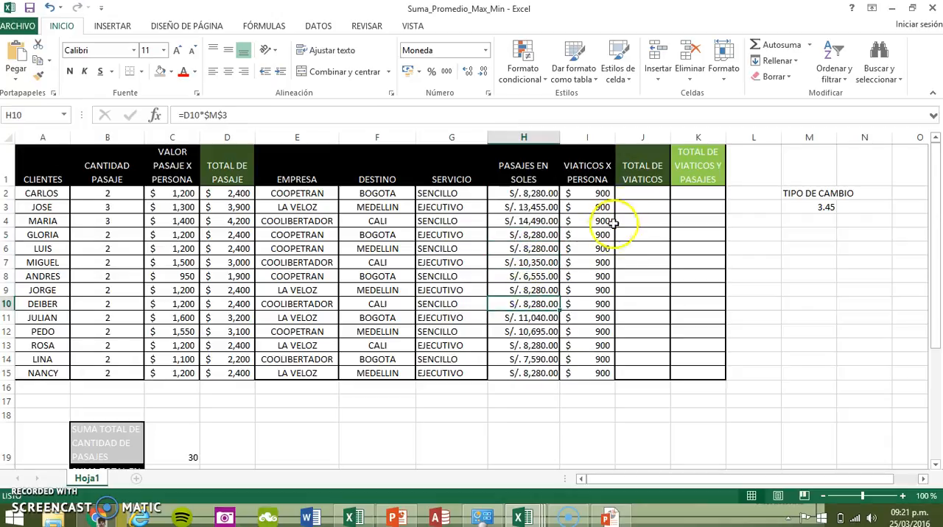
Enter the formula =I2*B2 in J2 to multiply the travel allowance per person by the passage quantity
{"action": "left_click", "coordinate": [643, 192]}
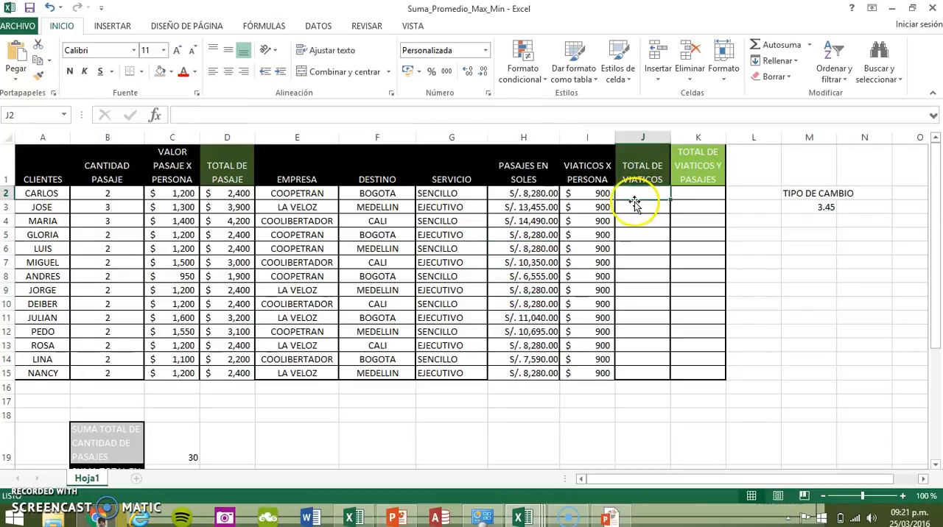
{"action": "left_click", "coordinate": [585, 193]}
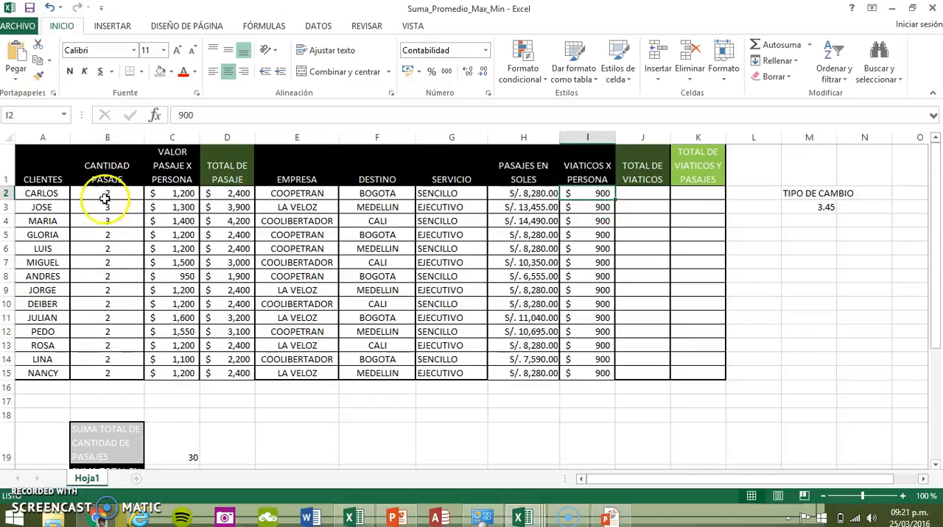
{"action": "left_click", "coordinate": [645, 195]}
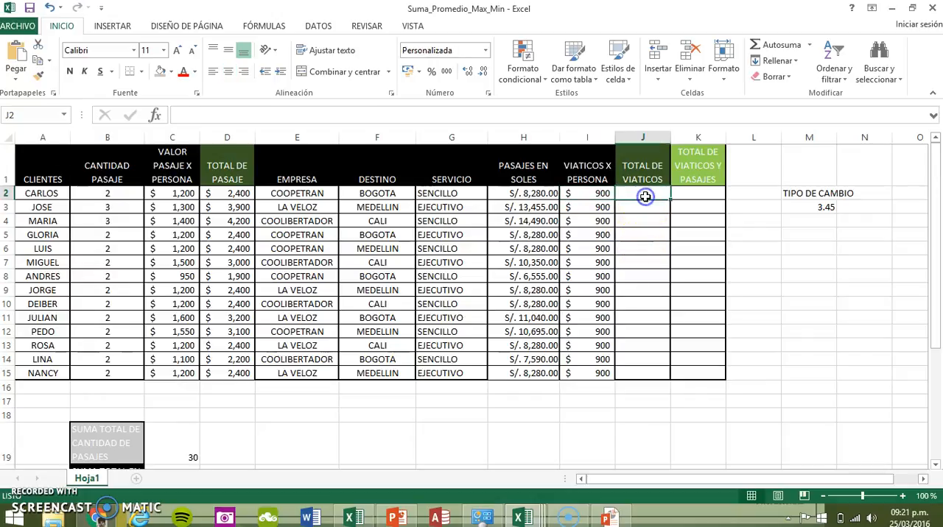
{"action": "type", "text": "="}
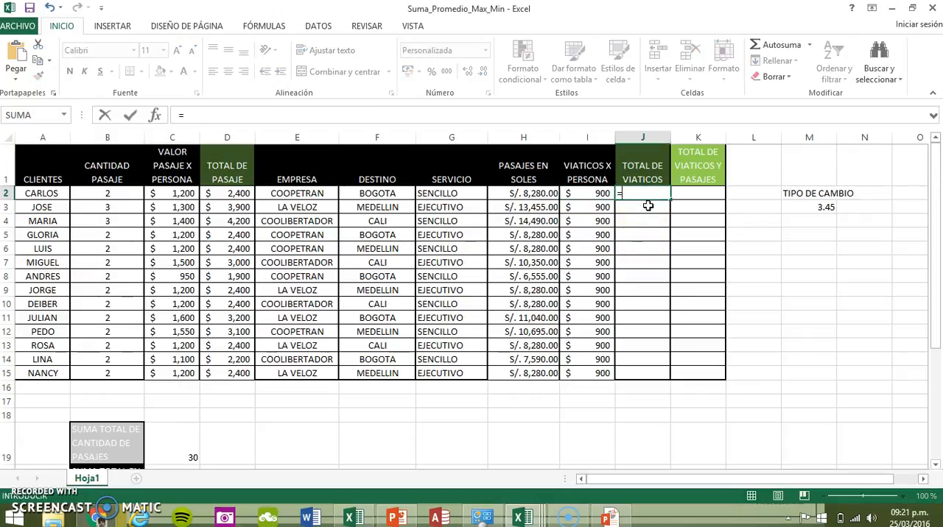
{"action": "left_click", "coordinate": [600, 192]}
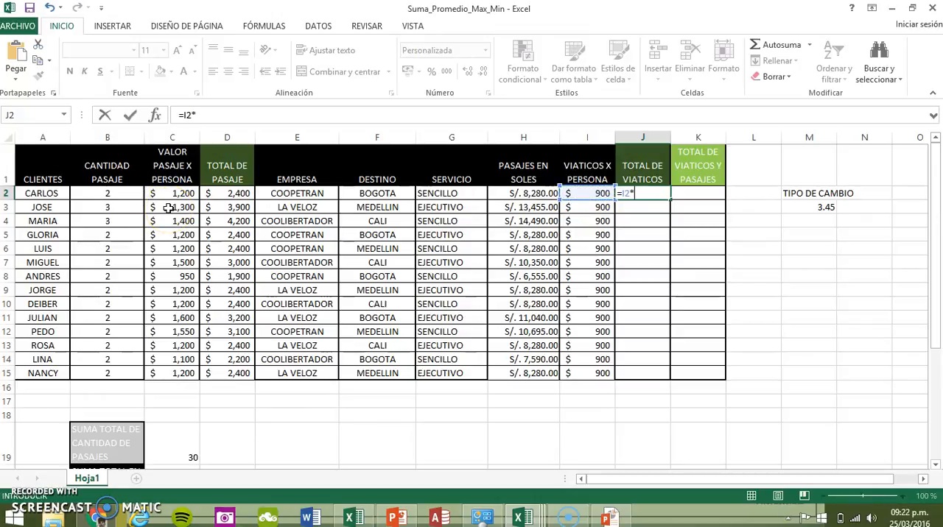
{"action": "type", "text": "*"}
{"action": "left_click", "coordinate": [109, 193]}
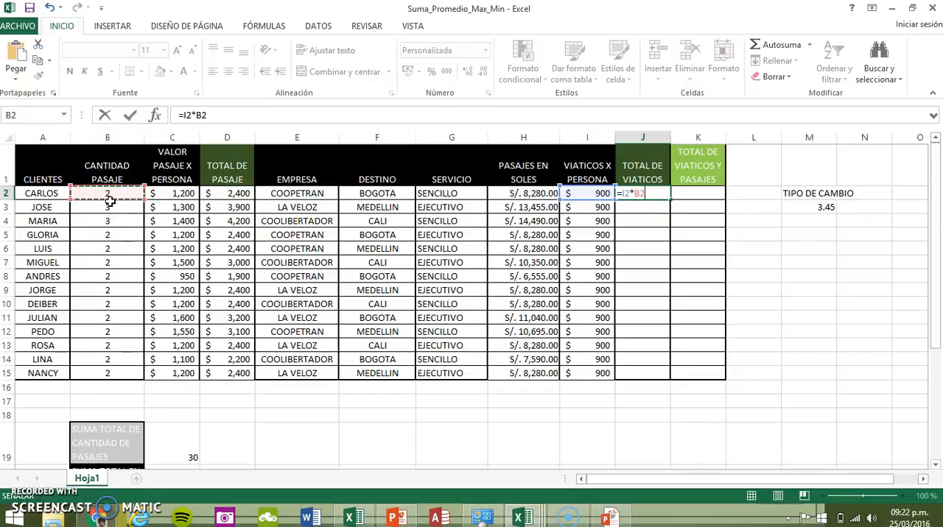
{"action": "key", "text": "Return"}
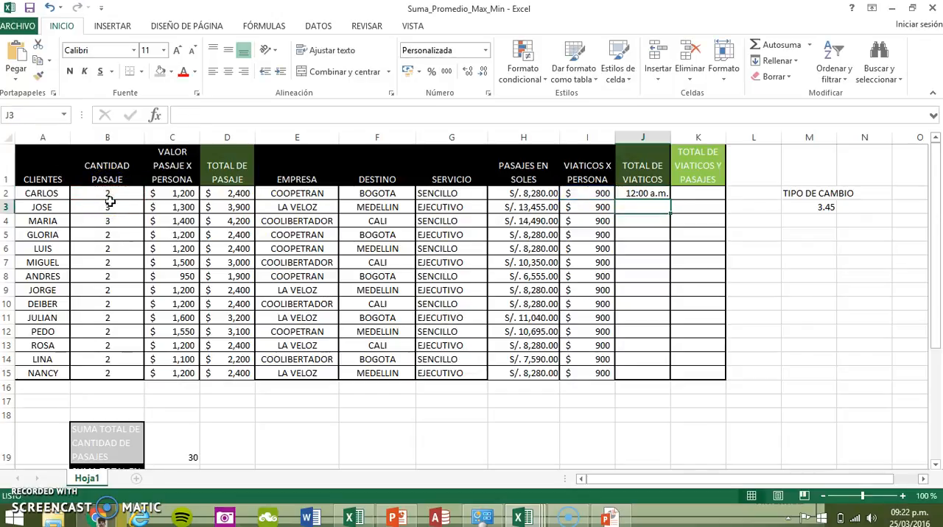
Format J2 as Número and fill its formula down through J15
{"action": "left_click", "coordinate": [650, 193]}
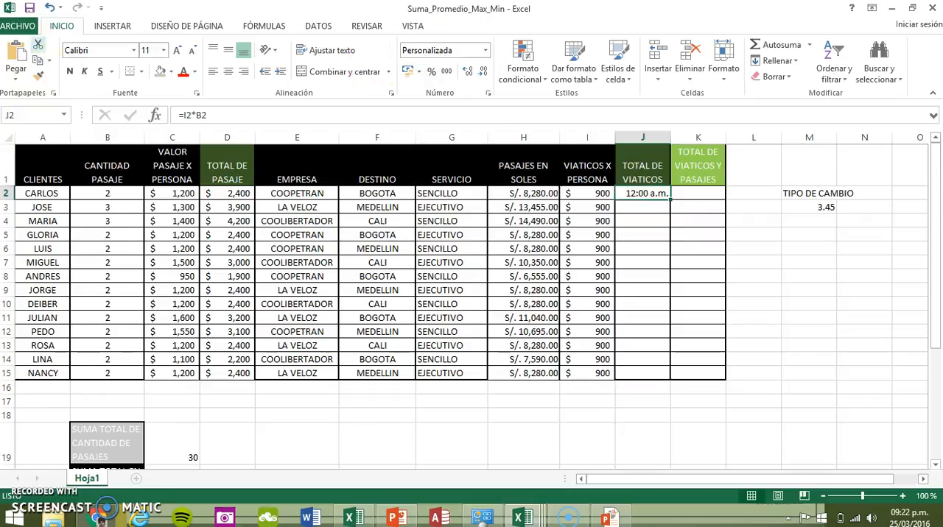
{"action": "left_click", "coordinate": [486, 51]}
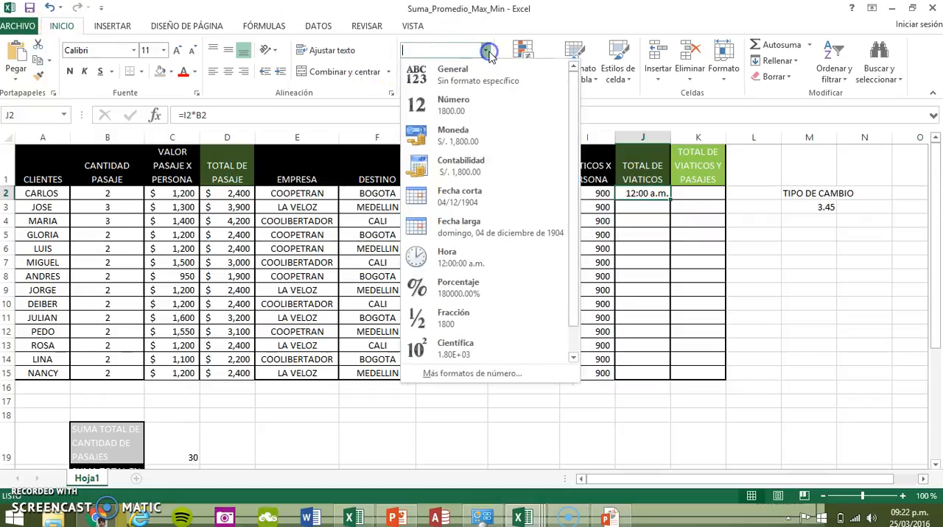
{"action": "left_click", "coordinate": [462, 112]}
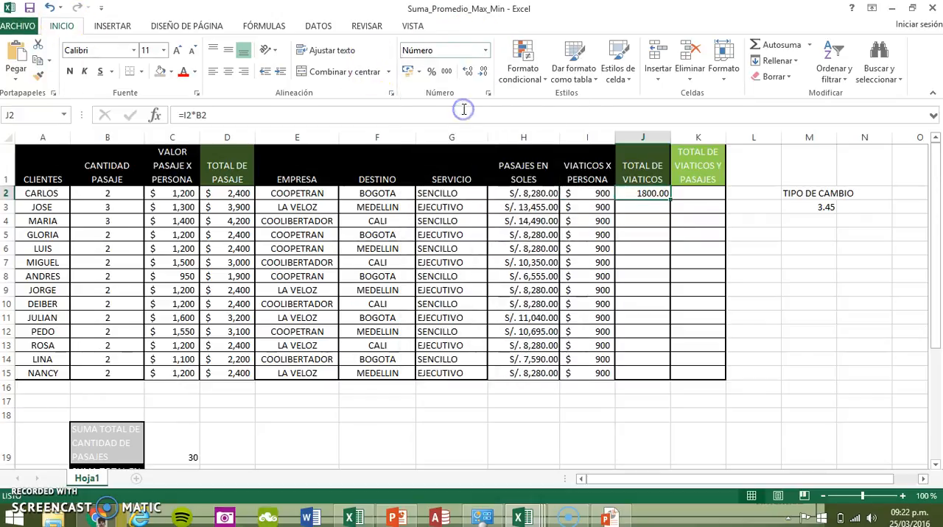
{"action": "right_click", "coordinate": [659, 193]}
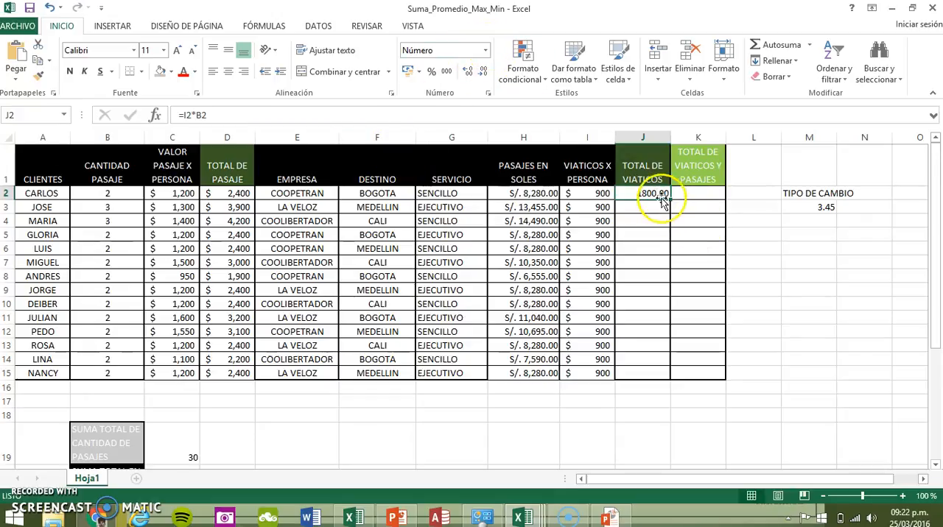
{"action": "left_click_drag", "start_coordinate": [668, 200], "coordinate": [661, 378]}
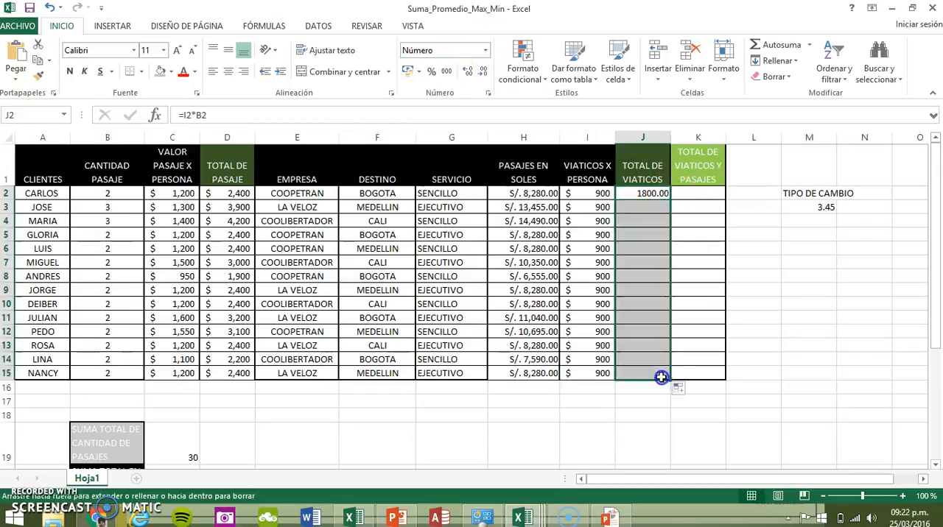
Copy the Contabilidad format from I2 to J2 and fill J2 down through J15
{"action": "left_click", "coordinate": [654, 194]}
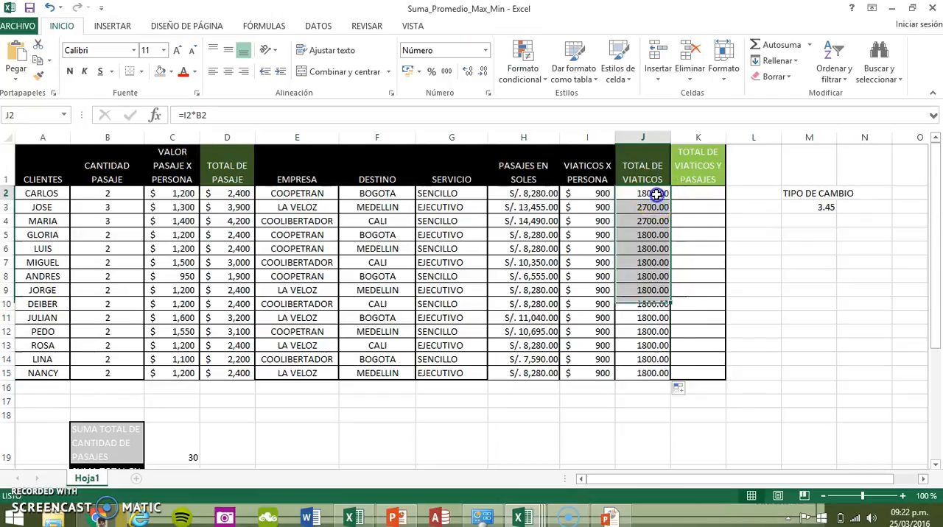
{"action": "left_click", "coordinate": [594, 193]}
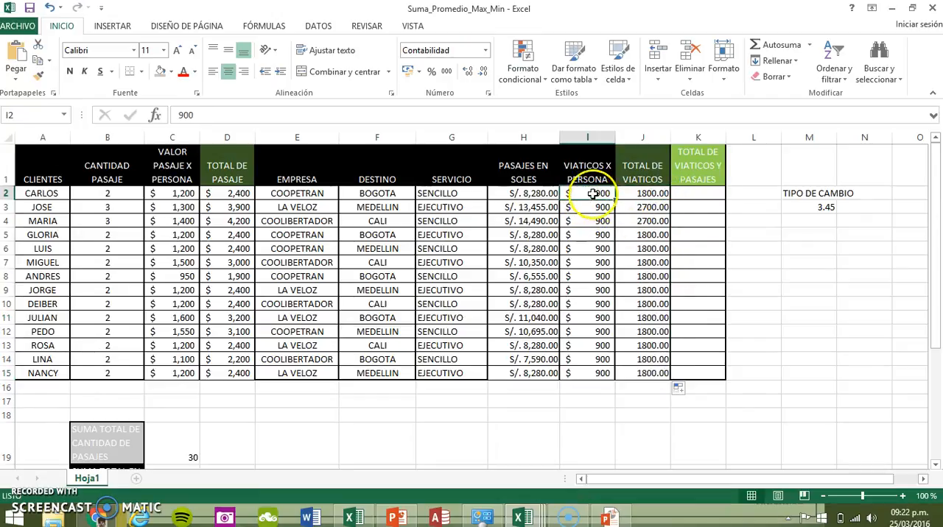
{"action": "left_click", "coordinate": [40, 82]}
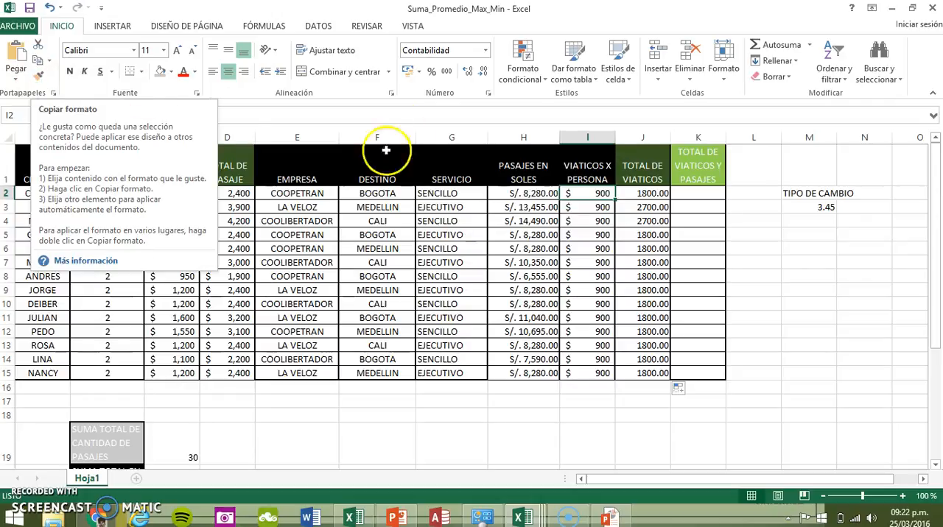
{"action": "left_click", "coordinate": [583, 208]}
{"action": "left_click", "coordinate": [595, 193]}
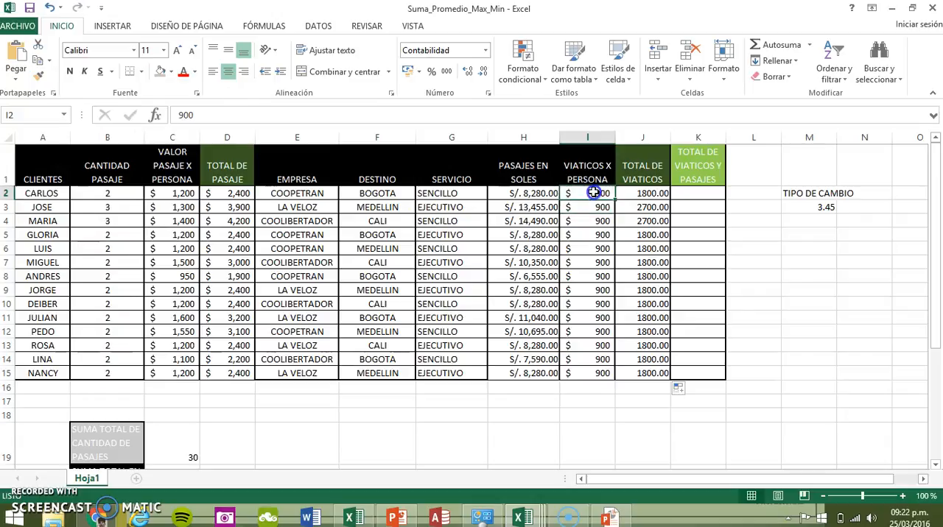
{"action": "left_click", "coordinate": [41, 78]}
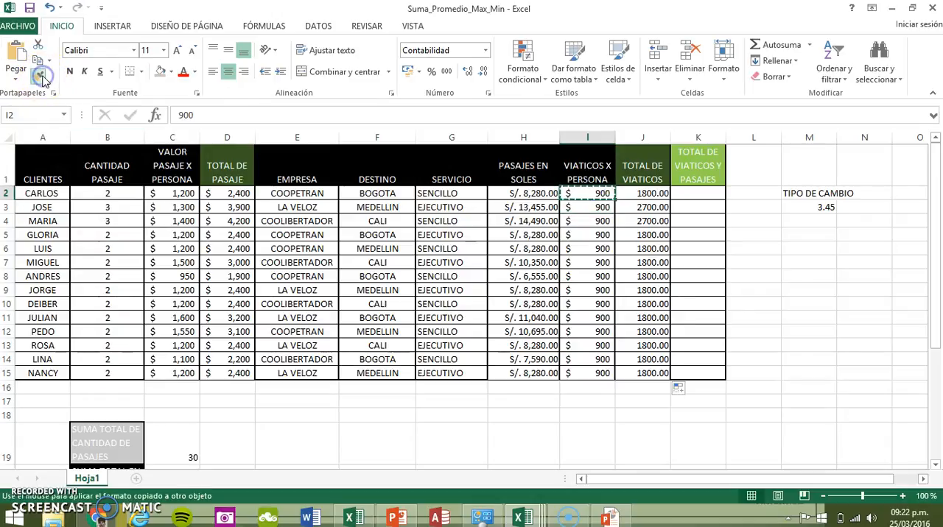
{"action": "left_click", "coordinate": [645, 193]}
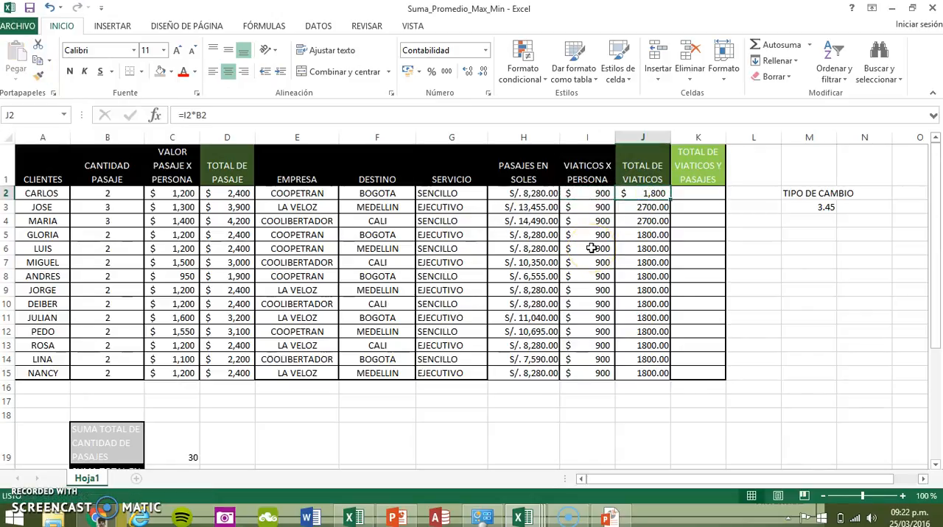
{"action": "left_click_drag", "start_coordinate": [670, 197], "coordinate": [660, 386]}
{"action": "left_click", "coordinate": [635, 221]}
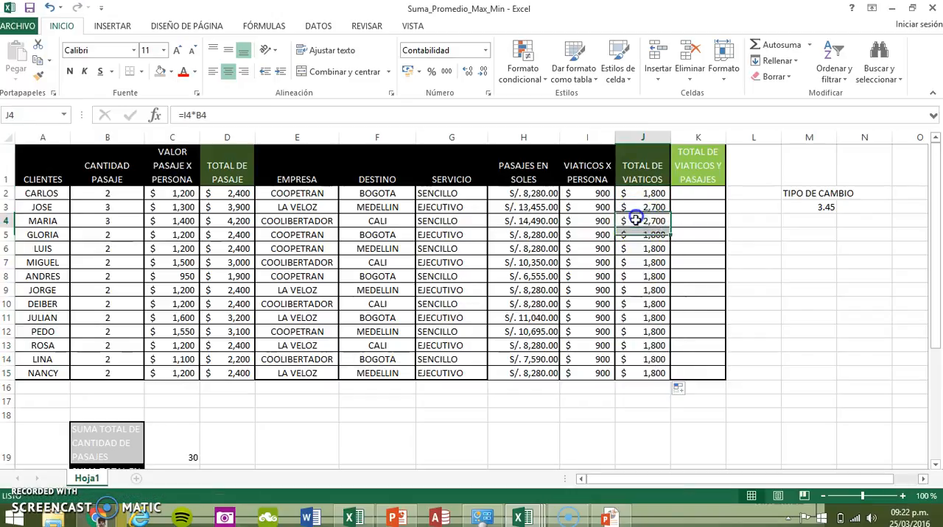
Enter =SUMA(J2,D2) in K2 to add the travel allowance total and the passage total
{"action": "left_click", "coordinate": [697, 191]}
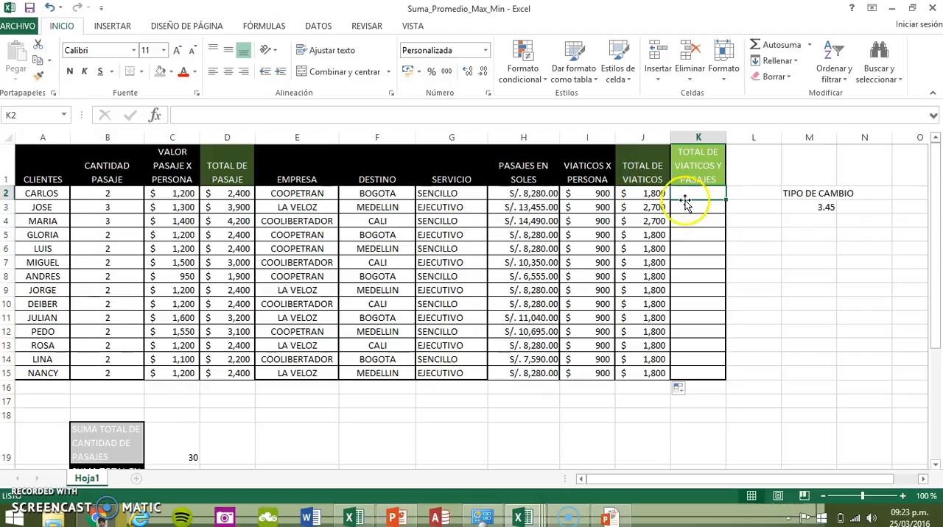
{"action": "left_click_drag", "start_coordinate": [642, 173], "coordinate": [639, 362]}
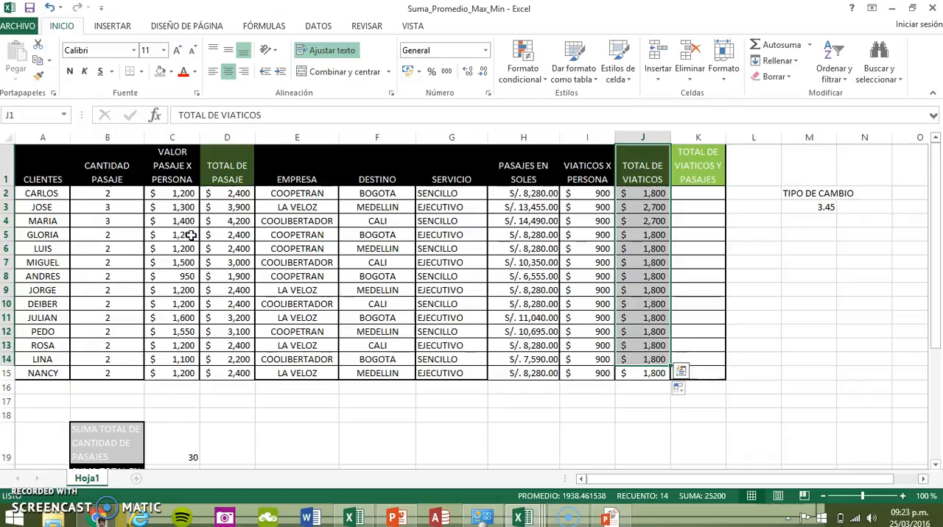
{"action": "left_click_drag", "start_coordinate": [219, 158], "coordinate": [227, 358]}
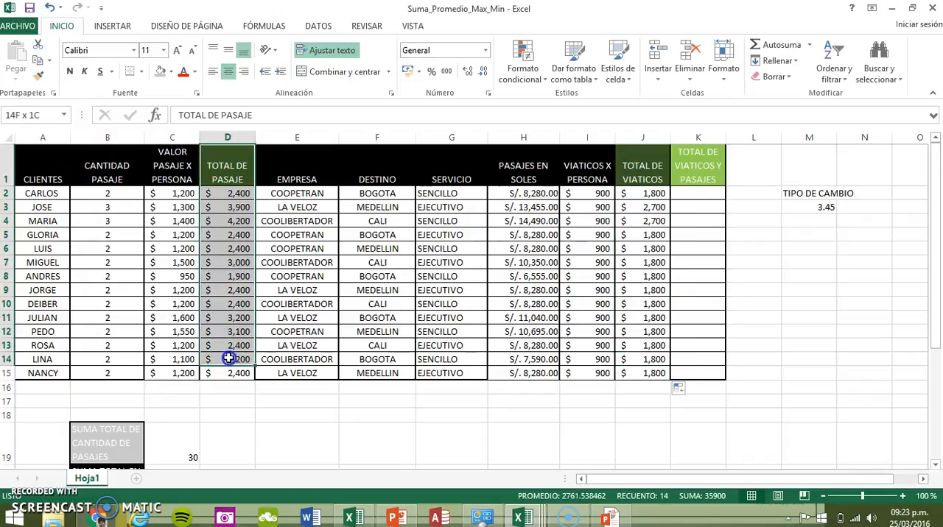
{"action": "left_click", "coordinate": [701, 193]}
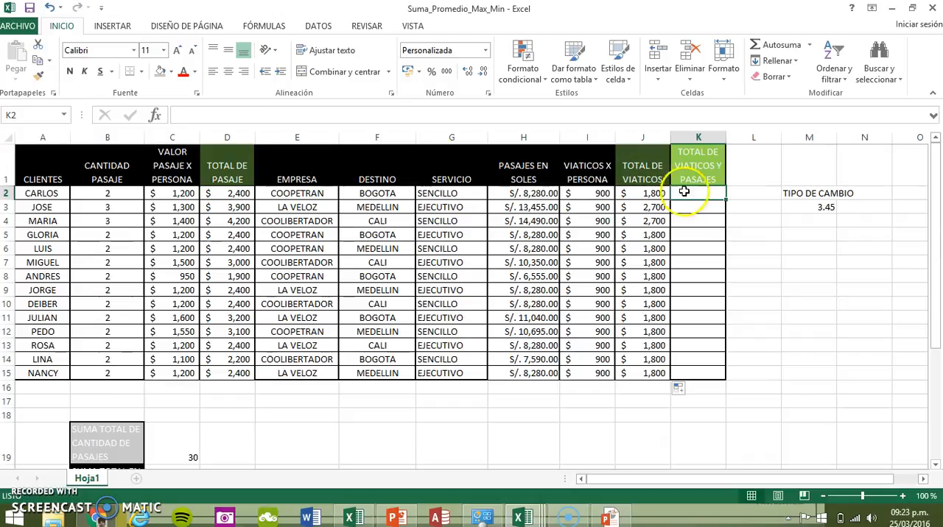
{"action": "left_click", "coordinate": [219, 115]}
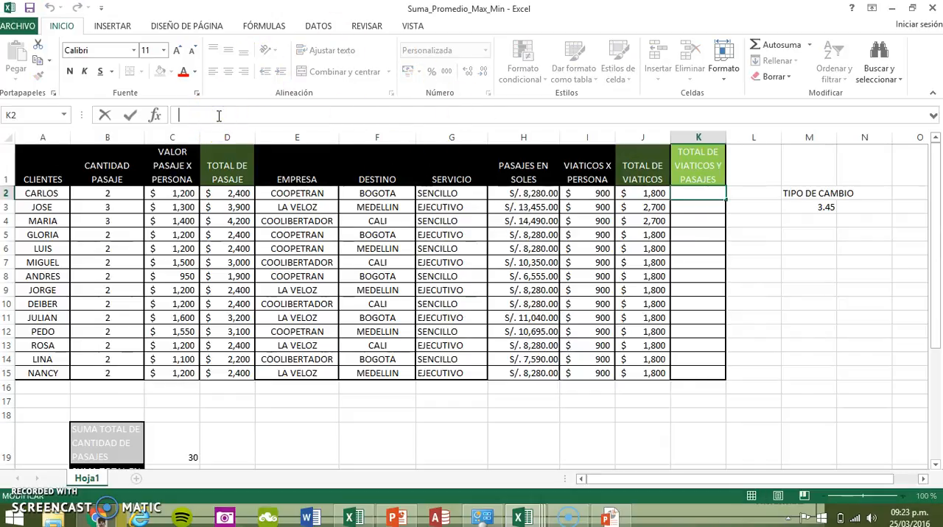
{"action": "type", "text": "="}
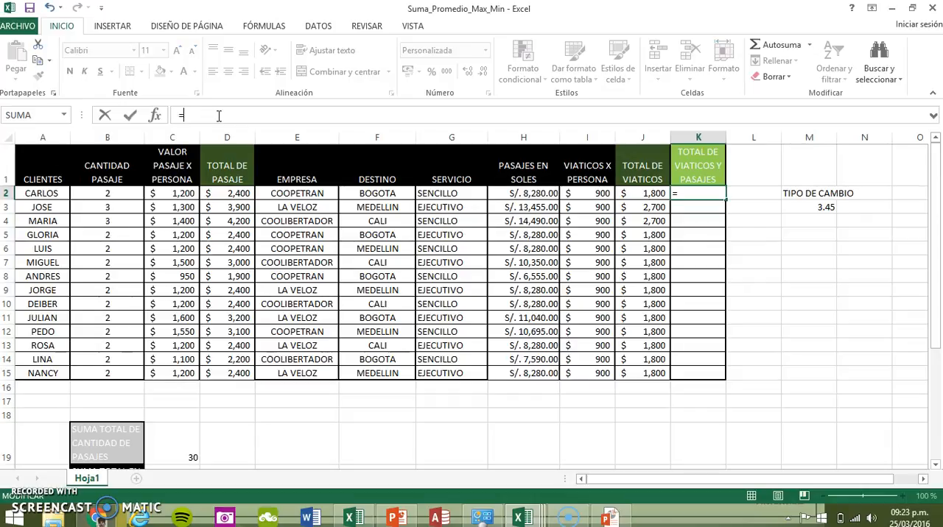
{"action": "type", "text": "SU"}
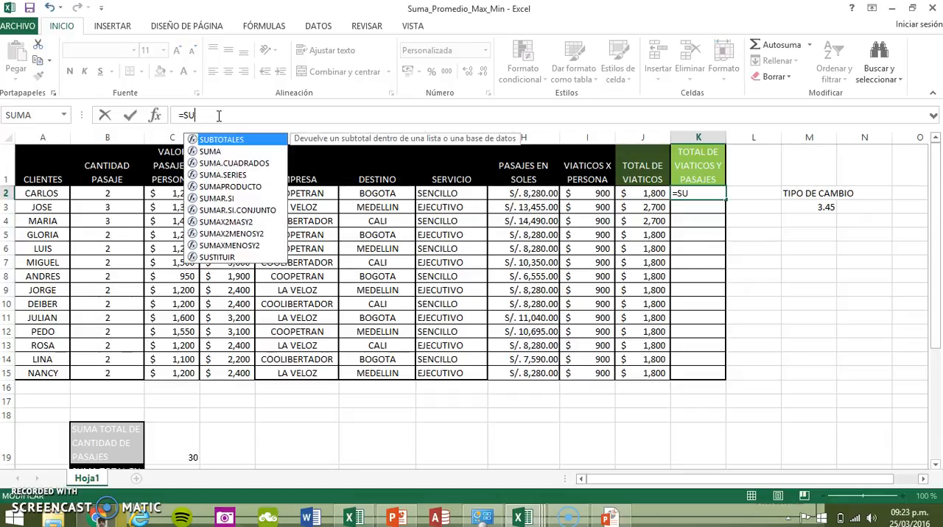
{"action": "type", "text": "MA("}
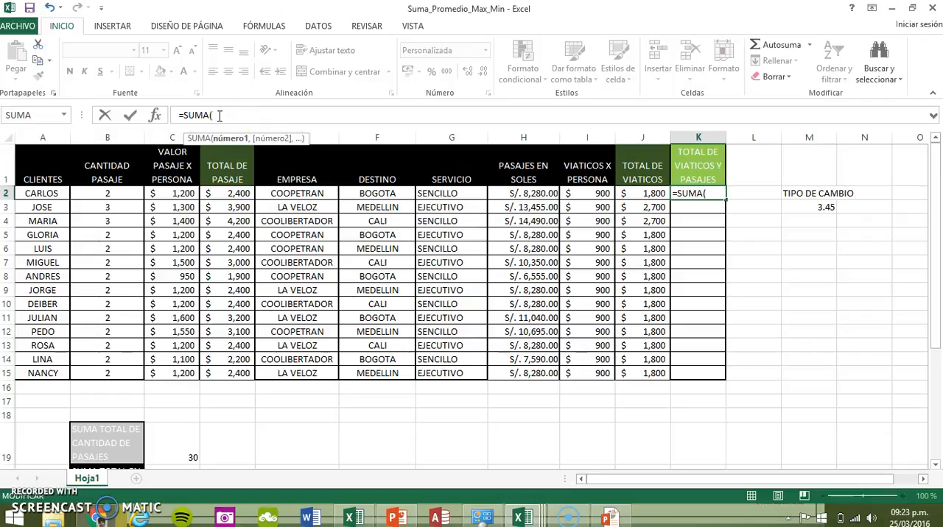
{"action": "left_click", "coordinate": [649, 192]}
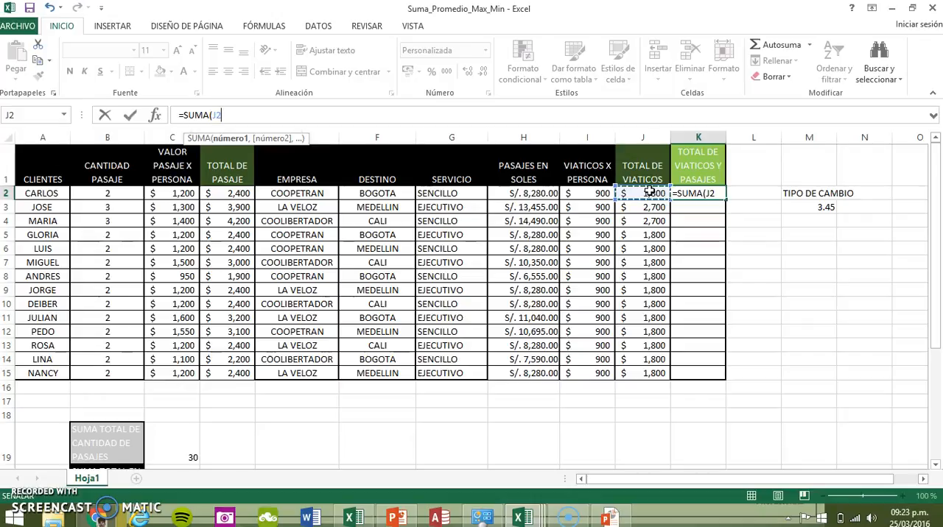
{"action": "type", "text": ","}
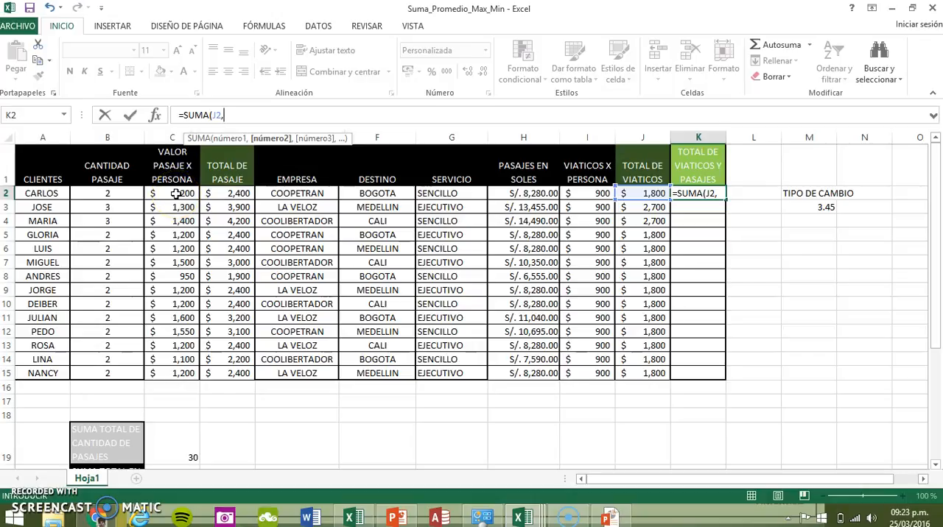
{"action": "left_click", "coordinate": [225, 193]}
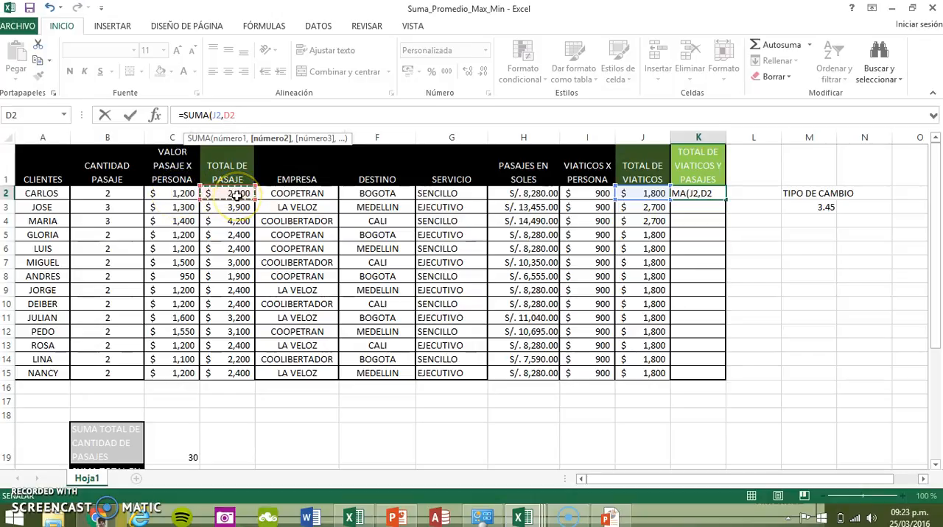
{"action": "left_click", "coordinate": [719, 193]}
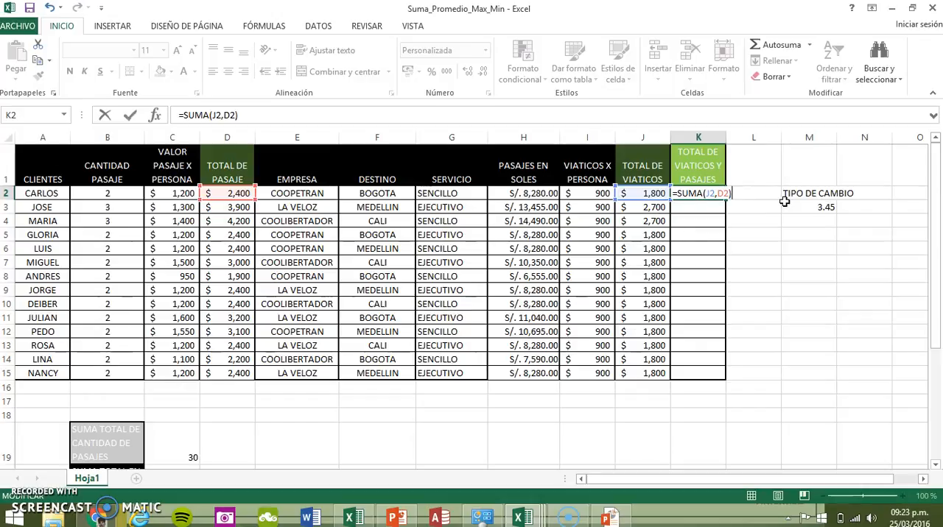
{"action": "key", "text": "Return"}
{"action": "key", "text": "Up"}
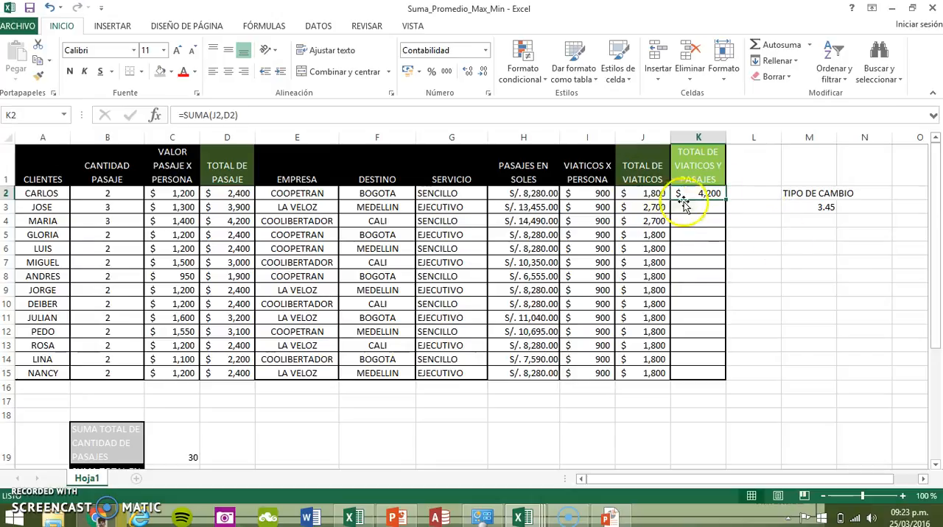
Review the cell references in the K2 formula and fill it down through K15
{"action": "left_click", "coordinate": [458, 115]}
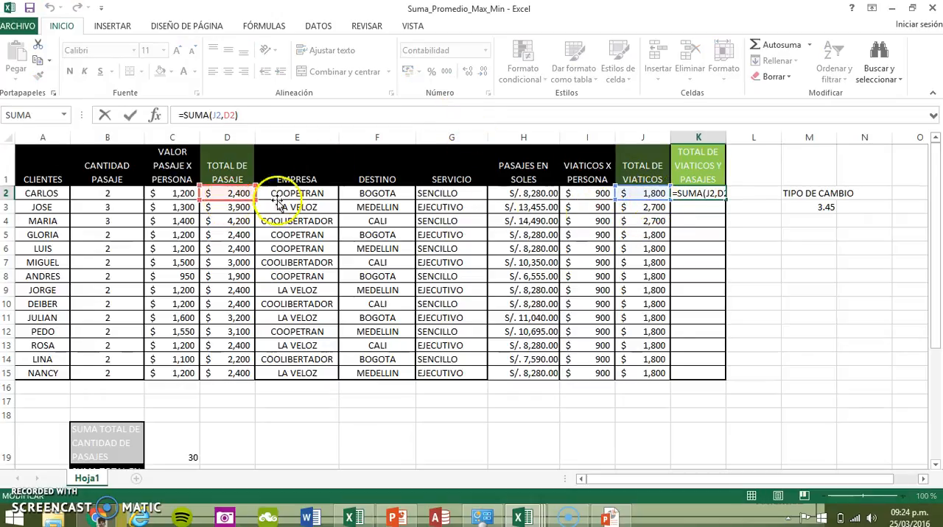
{"action": "key", "text": "Return"}
{"action": "left_click", "coordinate": [715, 194]}
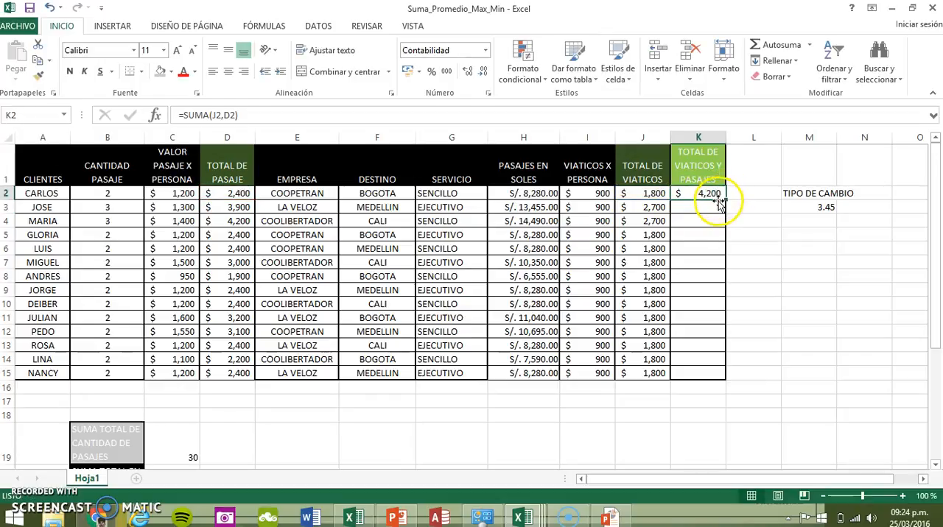
{"action": "left_click_drag", "start_coordinate": [722, 196], "coordinate": [720, 383]}
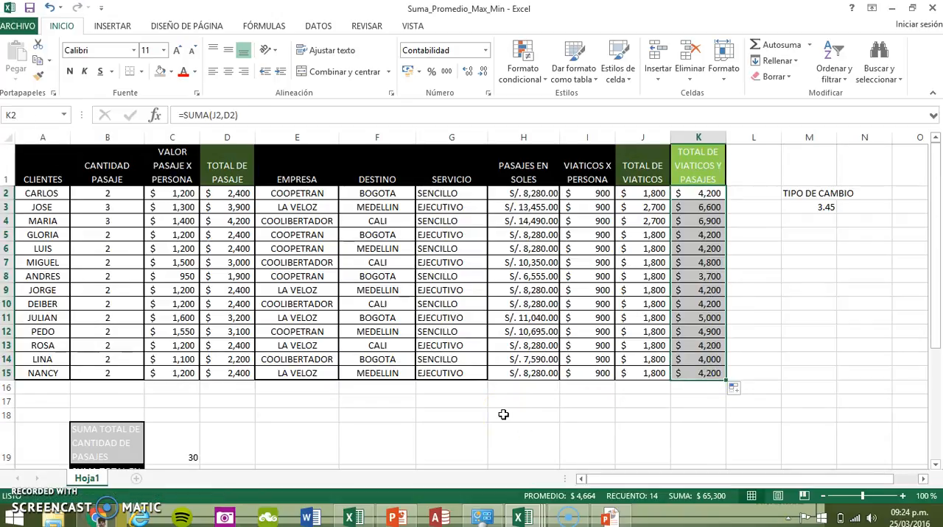
Increase the height of row 21 so the full PROMEDIO DE PERSONAS QUE VIAJAN X EMPRESA label fits
{"action": "scroll", "coordinate": [503, 415], "scroll_direction": "down", "scroll_amount": 1}
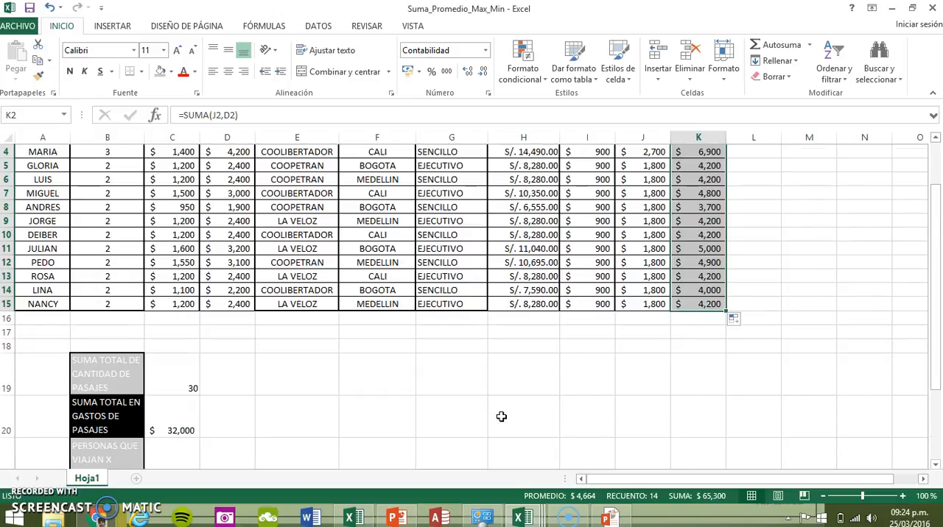
{"action": "scroll", "coordinate": [501, 417], "scroll_direction": "down", "scroll_amount": 2}
{"action": "left_click", "coordinate": [196, 383]}
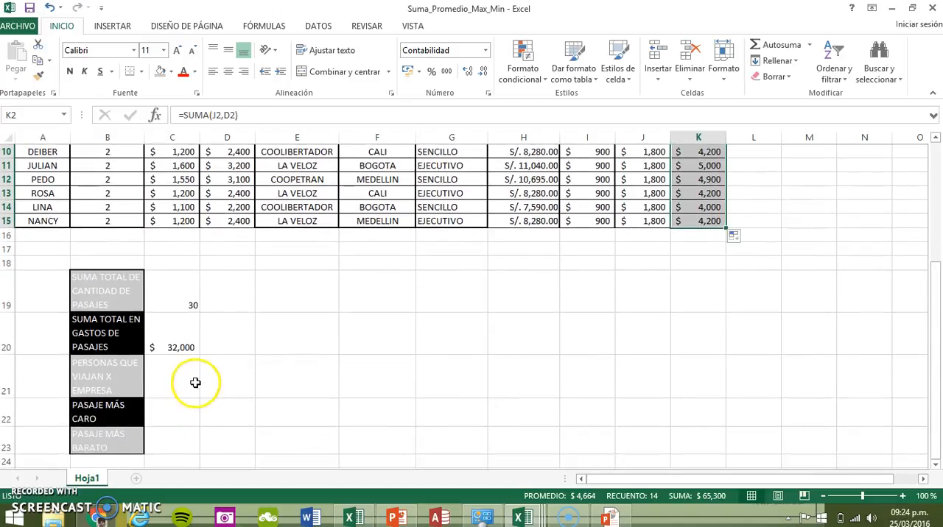
{"action": "left_click", "coordinate": [177, 420]}
{"action": "left_click", "coordinate": [169, 437]}
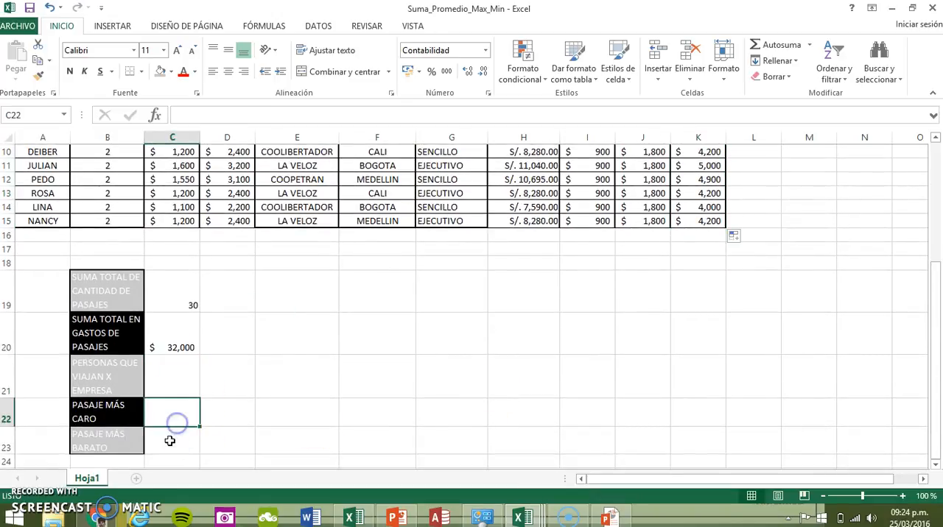
{"action": "left_click", "coordinate": [180, 390]}
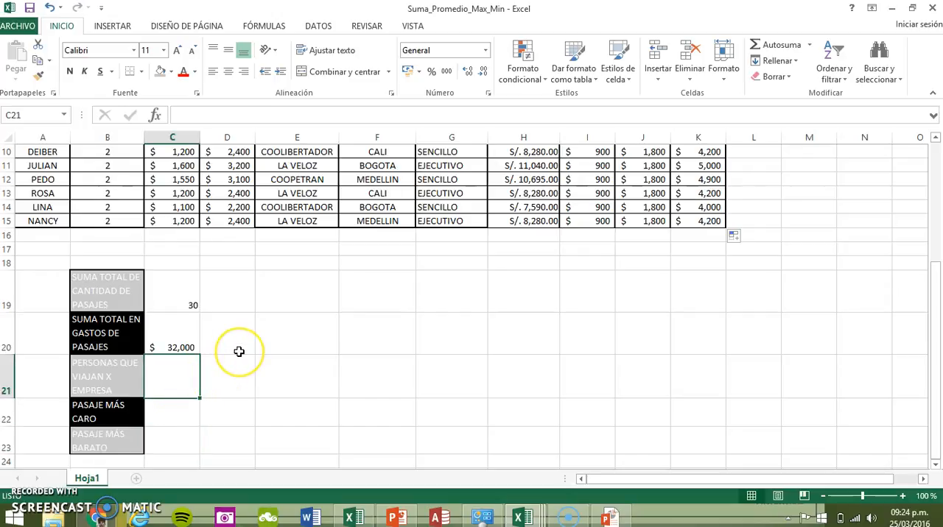
{"action": "scroll", "coordinate": [239, 351], "scroll_direction": "up", "scroll_amount": 2}
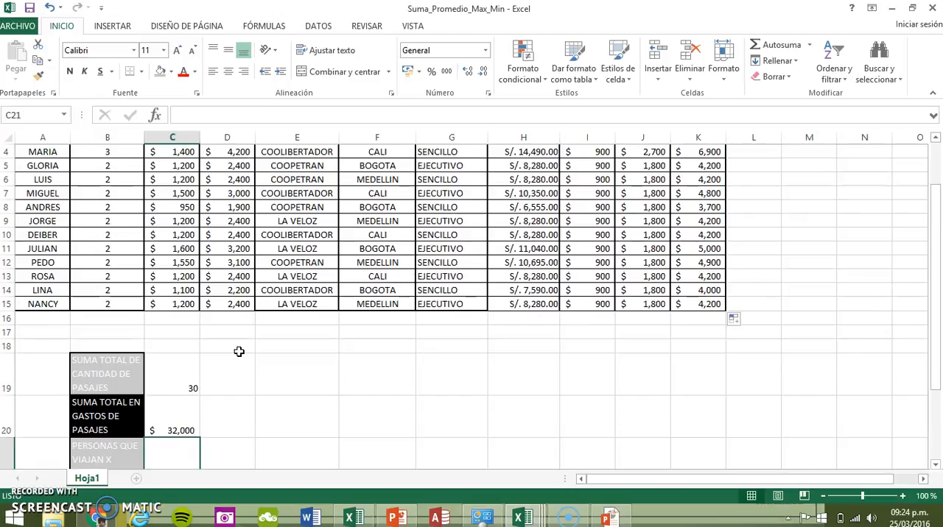
{"action": "scroll", "coordinate": [240, 351], "scroll_direction": "down", "scroll_amount": 1}
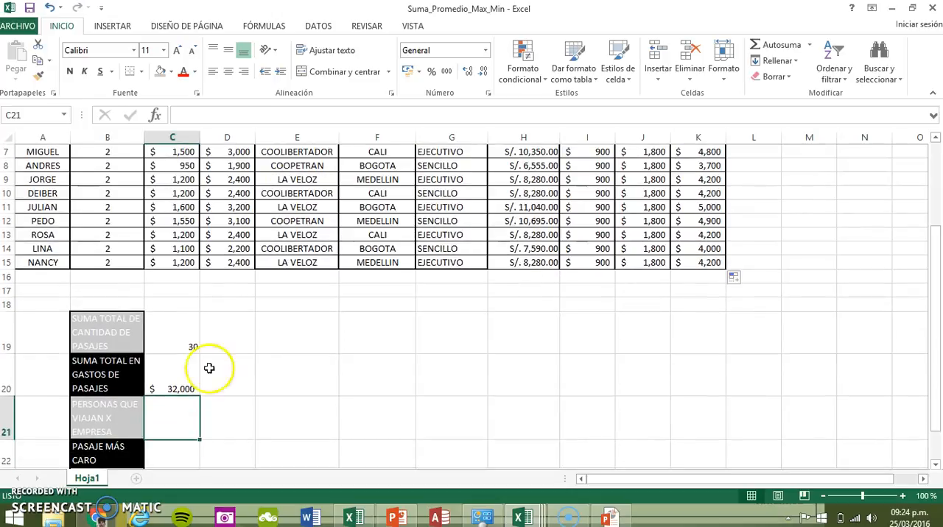
{"action": "left_click", "coordinate": [86, 418]}
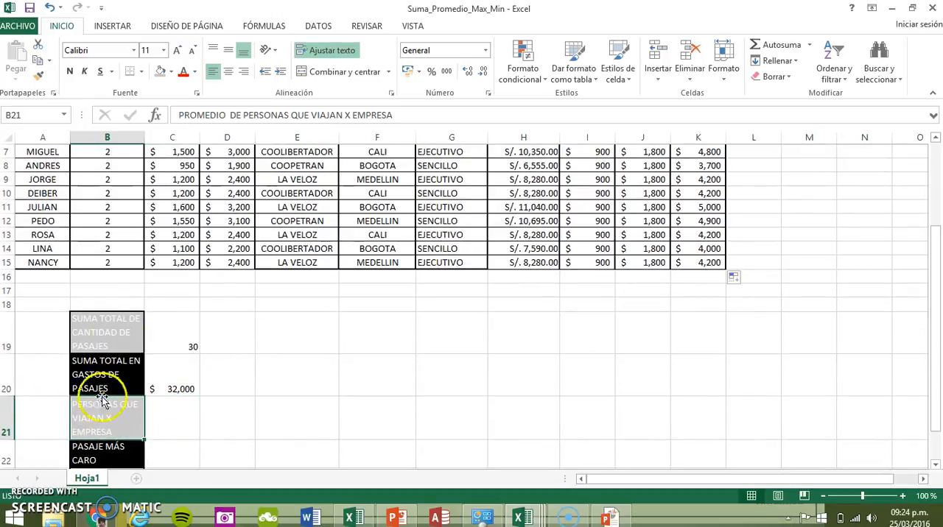
{"action": "left_click_drag", "start_coordinate": [9, 436], "coordinate": [9, 457]}
Start inserting a function in C21 for PROMEDIO DE PERSONAS QUE VIAJAN X EMPRESA and search for "promedio"
{"action": "left_click", "coordinate": [172, 410]}
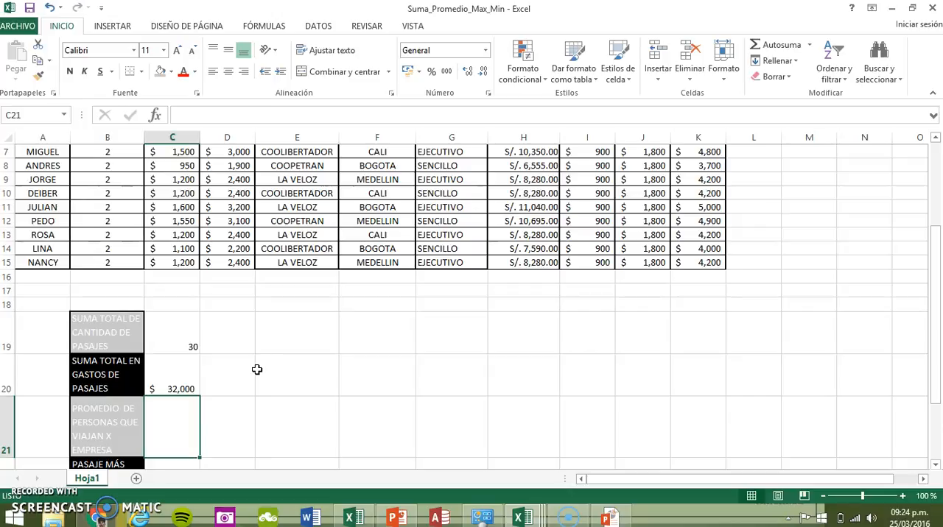
{"action": "scroll", "coordinate": [257, 370], "scroll_direction": "up", "scroll_amount": 2}
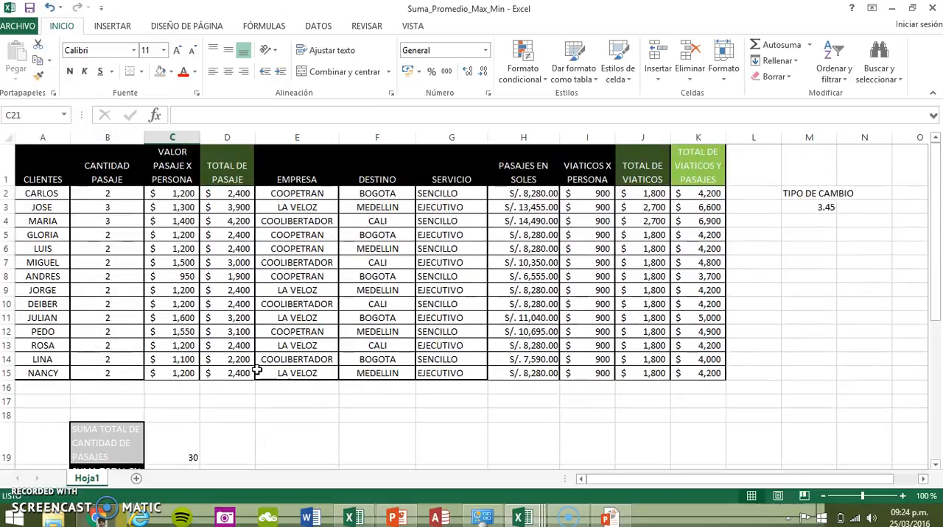
{"action": "left_click", "coordinate": [254, 26]}
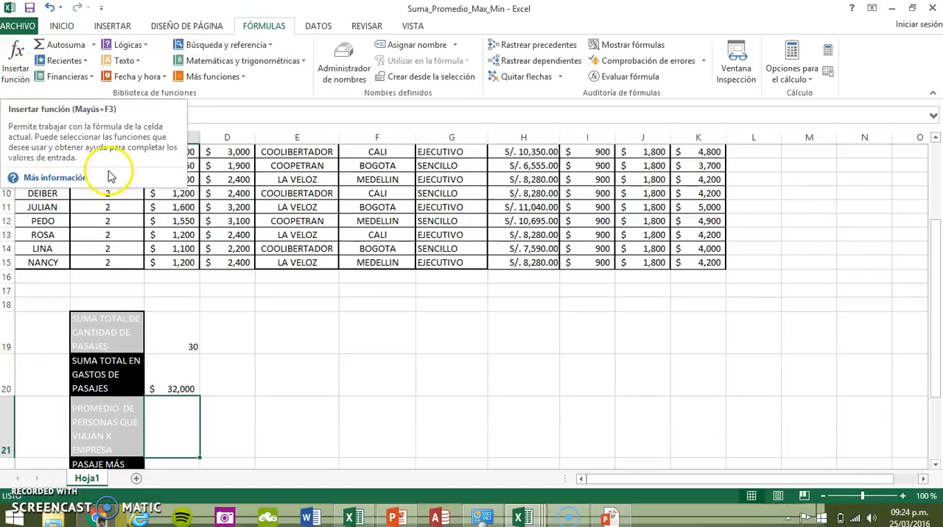
{"action": "left_click", "coordinate": [28, 56]}
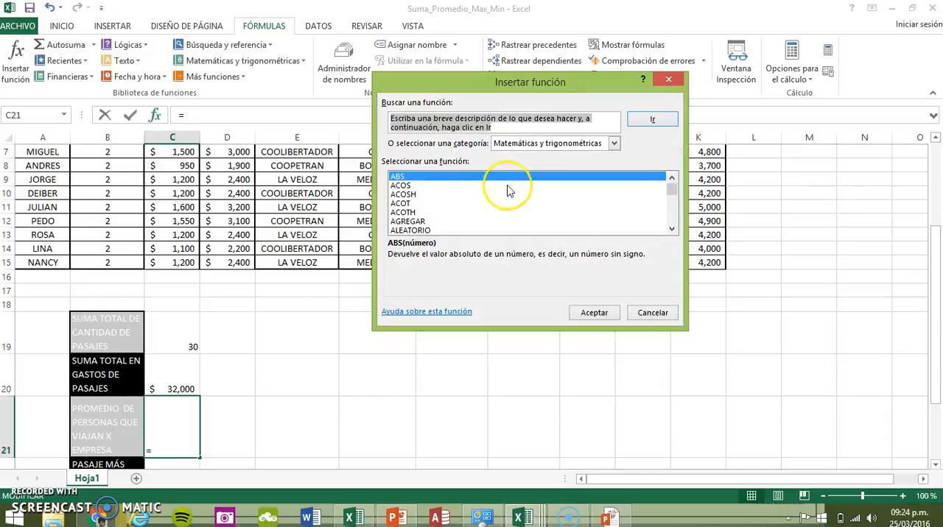
{"action": "left_click", "coordinate": [487, 122]}
{"action": "left_click_drag", "start_coordinate": [513, 128], "coordinate": [354, 117]}
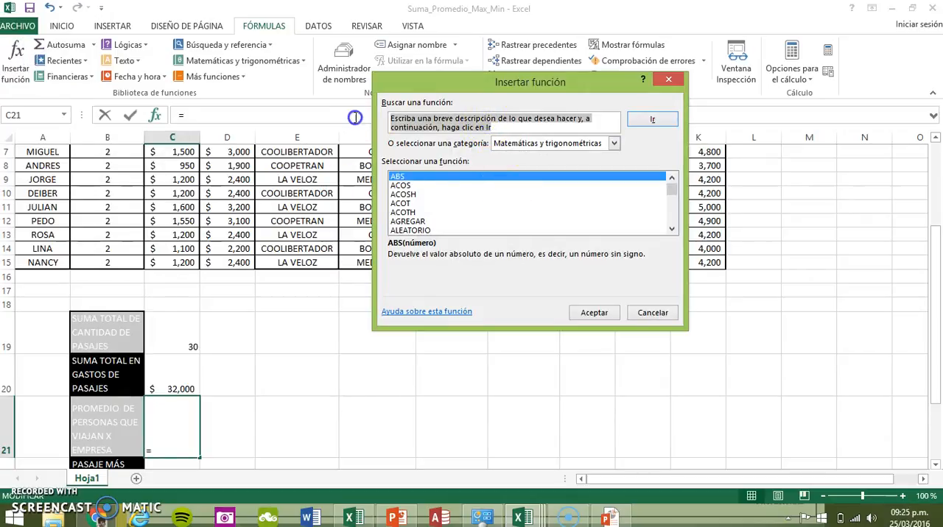
{"action": "type", "text": "romedio"}
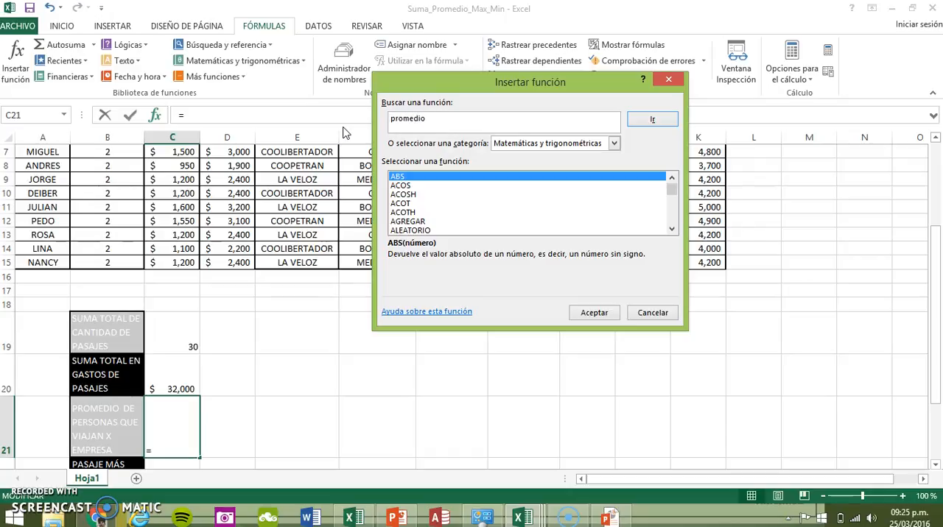
{"action": "left_click", "coordinate": [646, 121]}
{"action": "left_click", "coordinate": [591, 121]}
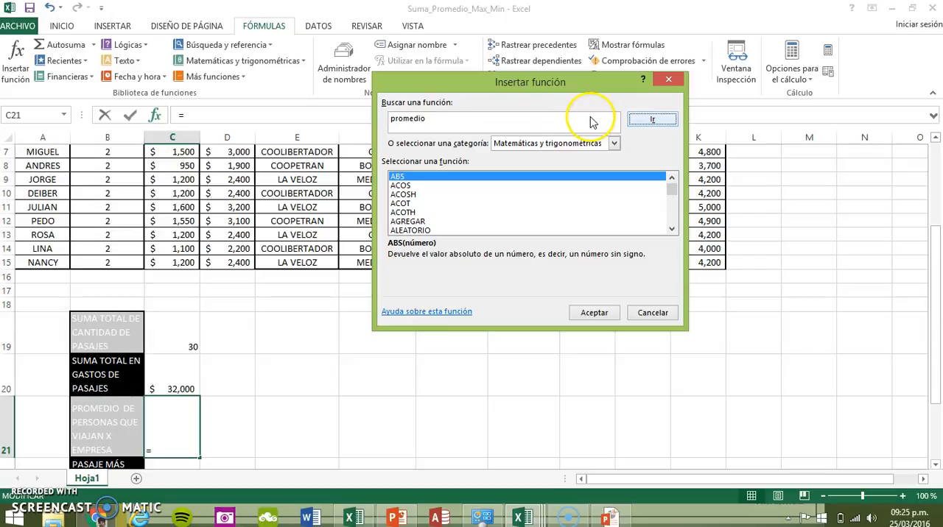
Choose the PROMEDIO function for C21 and average the CANTIDAD PASAJE range B2:B15
{"action": "left_click", "coordinate": [559, 145]}
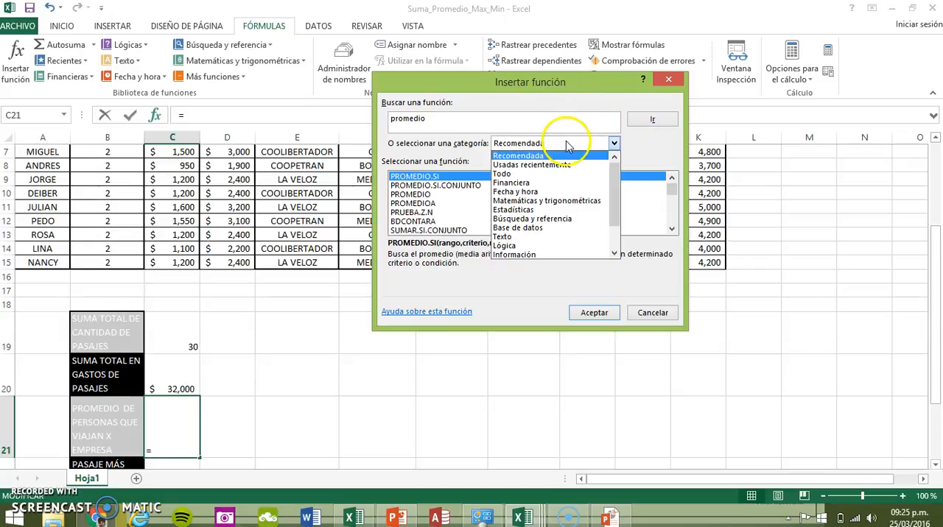
{"action": "left_click", "coordinate": [460, 150]}
{"action": "left_click", "coordinate": [419, 195]}
{"action": "left_click", "coordinate": [582, 310]}
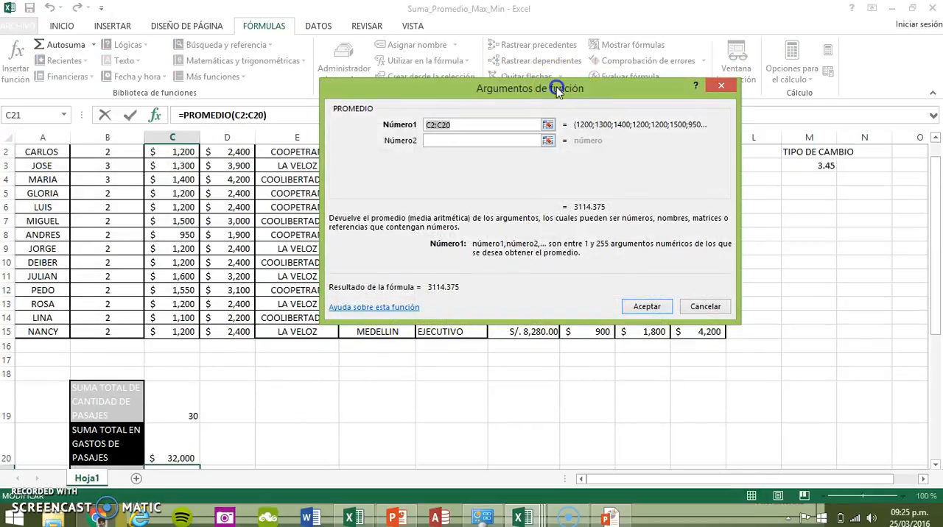
{"action": "left_click_drag", "start_coordinate": [558, 90], "coordinate": [563, 119]}
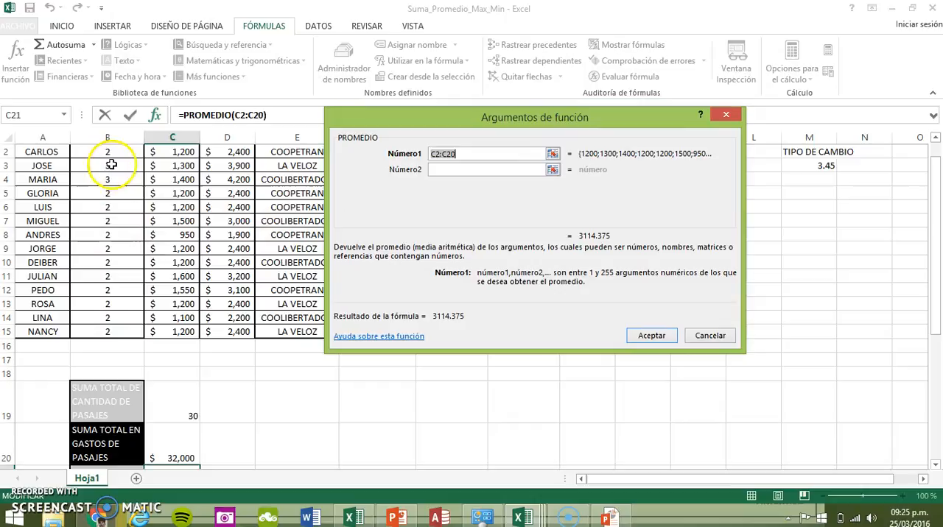
{"action": "scroll", "coordinate": [165, 338], "scroll_direction": "down", "scroll_amount": 2}
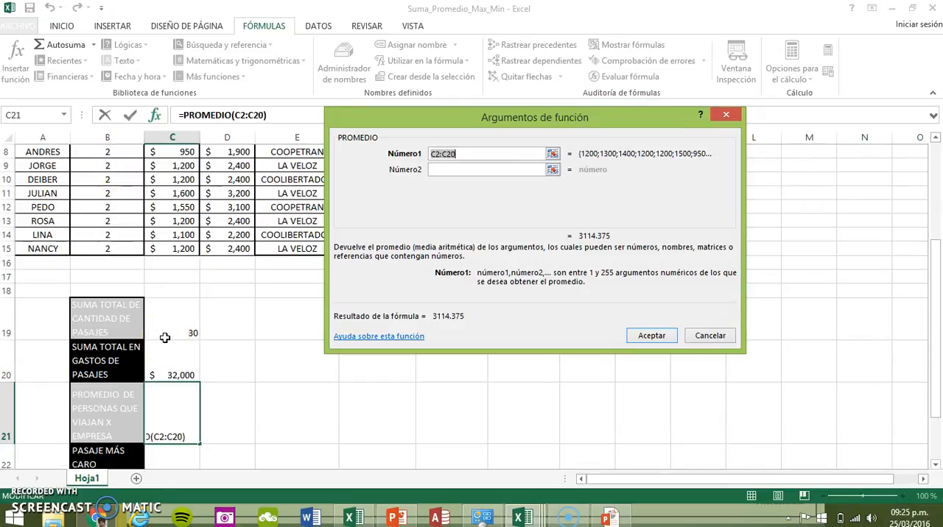
{"action": "scroll", "coordinate": [165, 337], "scroll_direction": "up", "scroll_amount": 3}
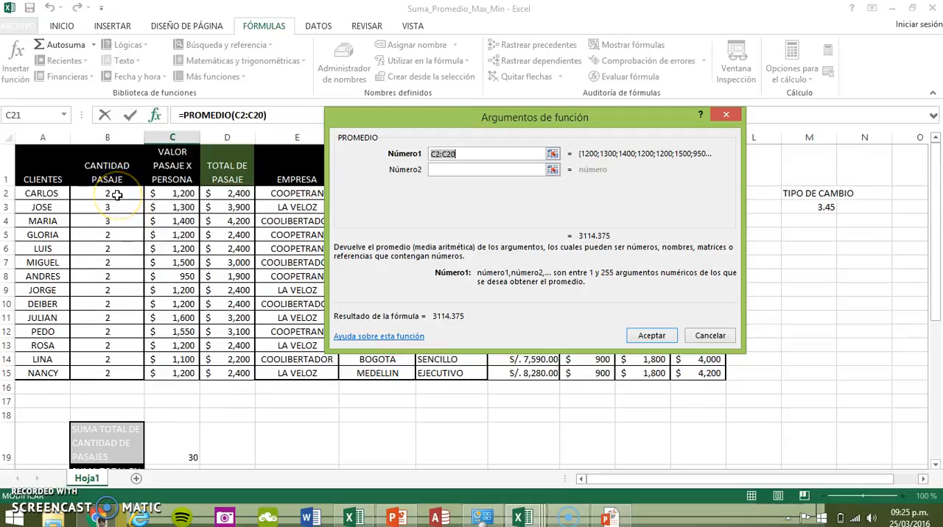
{"action": "left_click_drag", "start_coordinate": [118, 193], "coordinate": [126, 375]}
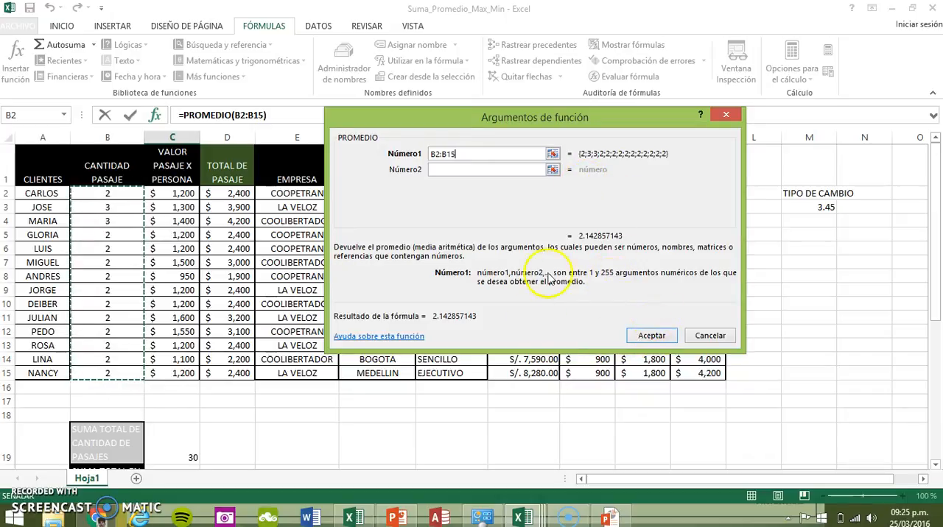
{"action": "left_click", "coordinate": [649, 336]}
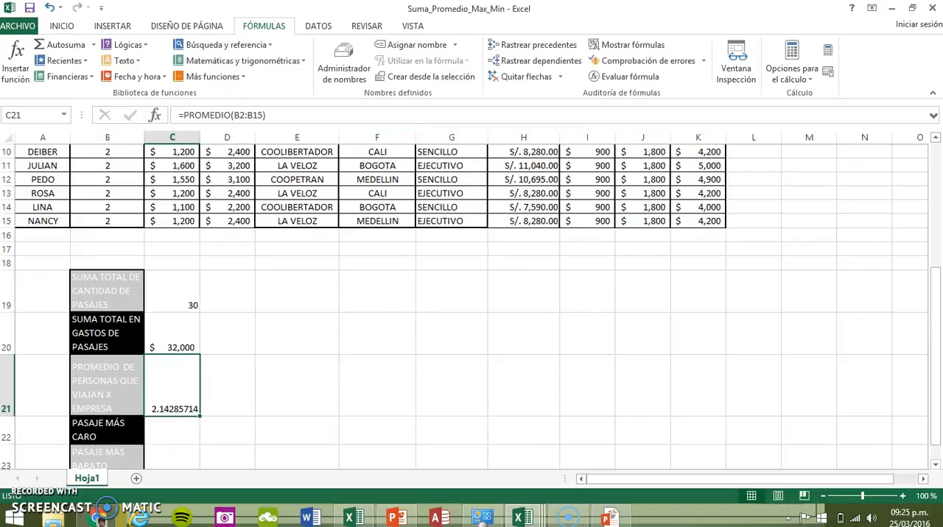
Reduce the decimals of the average in C21 until it shows as a whole number
{"action": "left_click", "coordinate": [64, 27]}
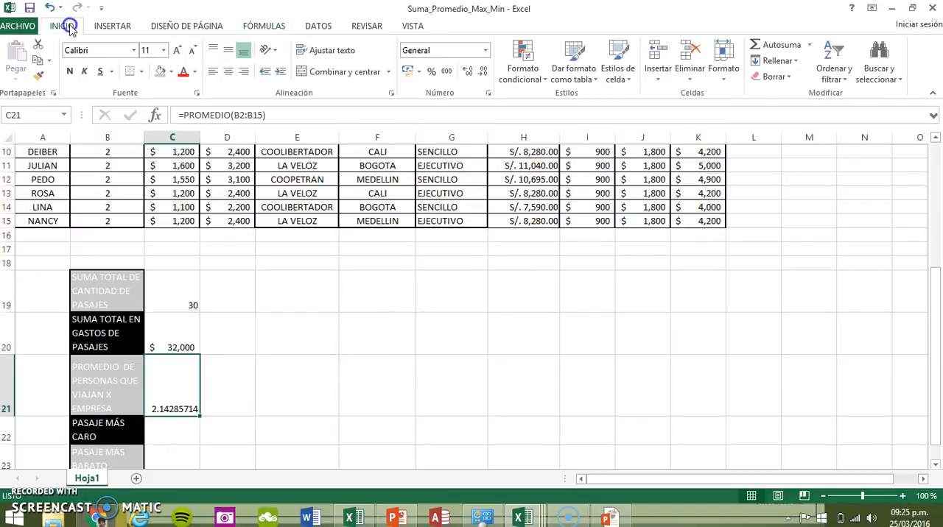
{"action": "left_click", "coordinate": [483, 74]}
{"action": "left_click", "coordinate": [483, 74]}
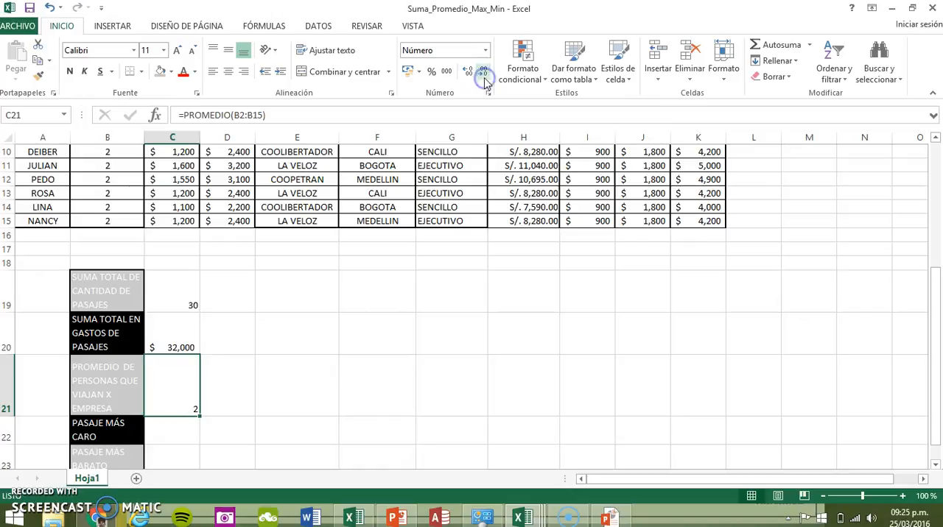
Search for "max" and insert the MAX function in C22 beside PASAJE MÁS CARO
{"action": "scroll", "coordinate": [284, 303], "scroll_direction": "up", "scroll_amount": 3}
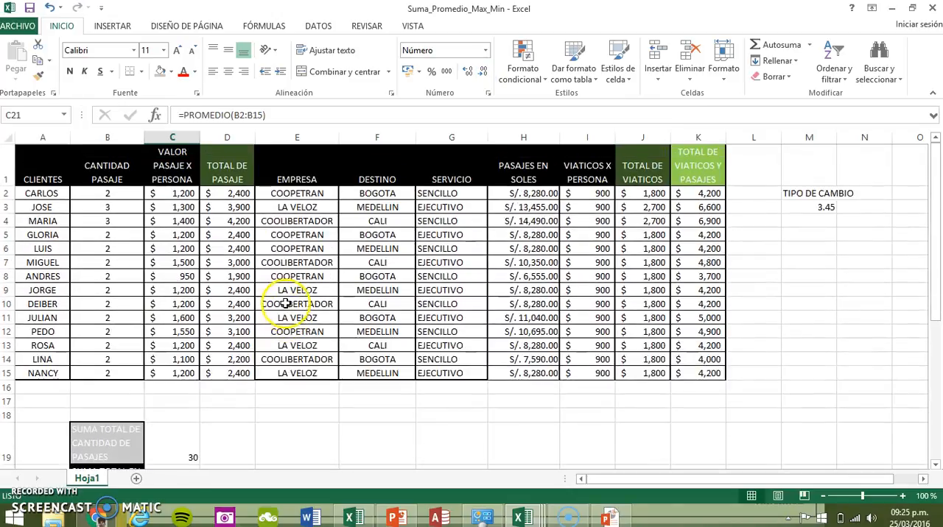
{"action": "scroll", "coordinate": [287, 304], "scroll_direction": "down", "scroll_amount": 4}
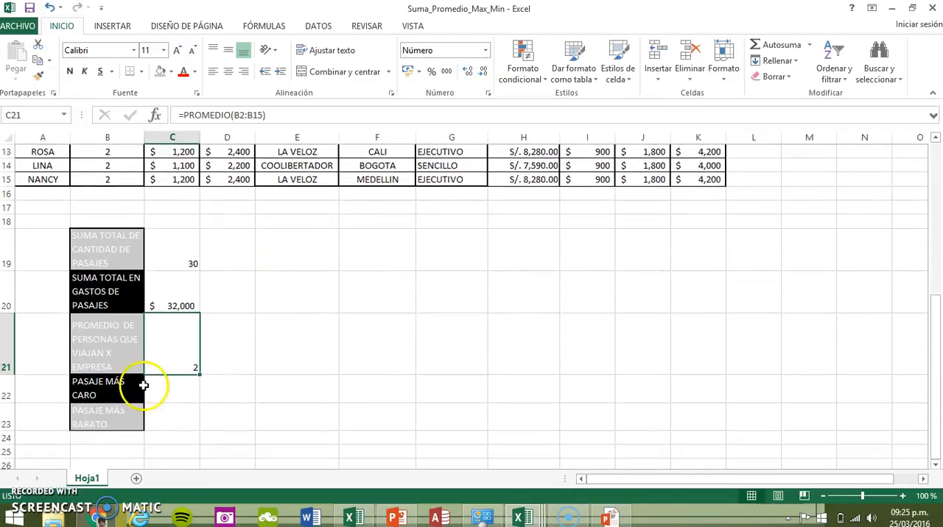
{"action": "left_click", "coordinate": [154, 384]}
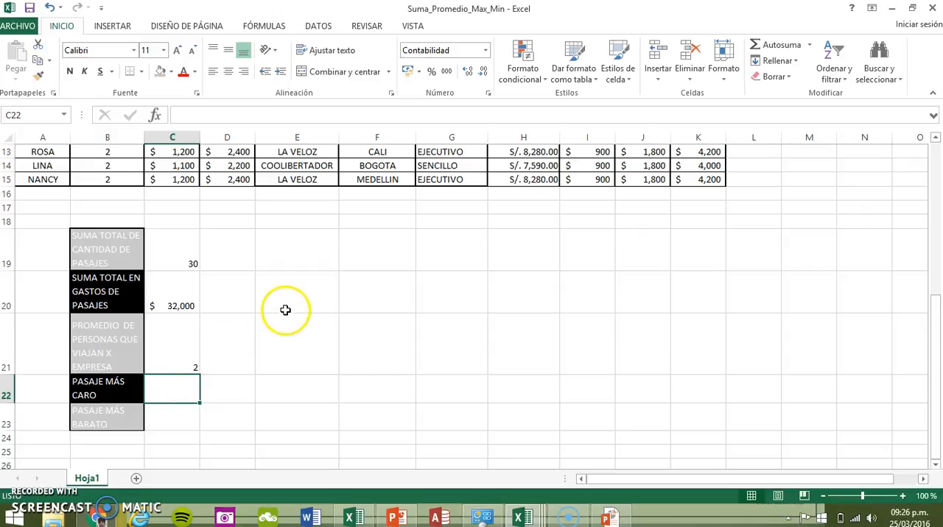
{"action": "left_click", "coordinate": [270, 25]}
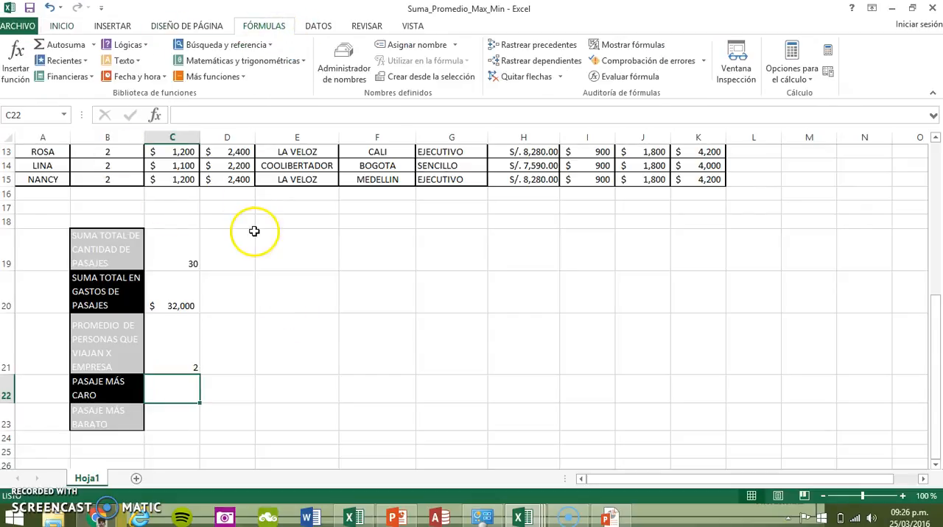
{"action": "left_click", "coordinate": [18, 73]}
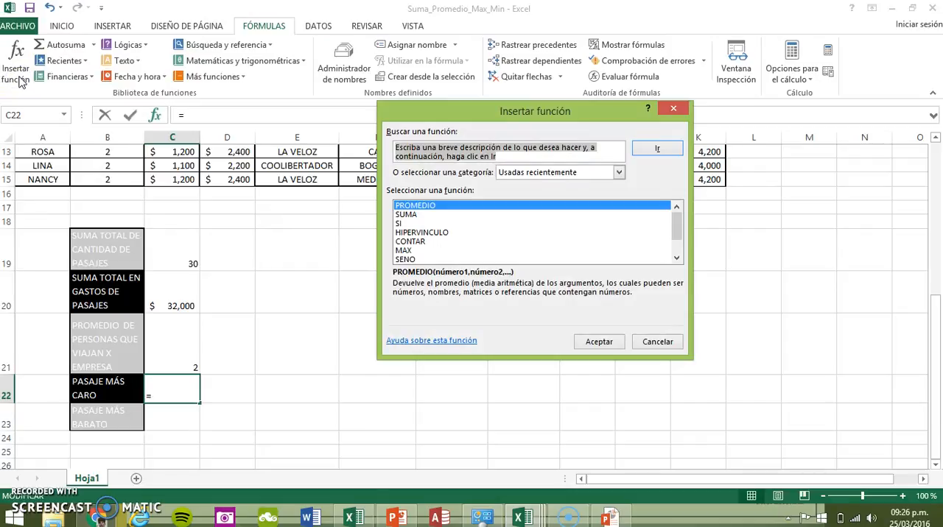
{"action": "type", "text": "max"}
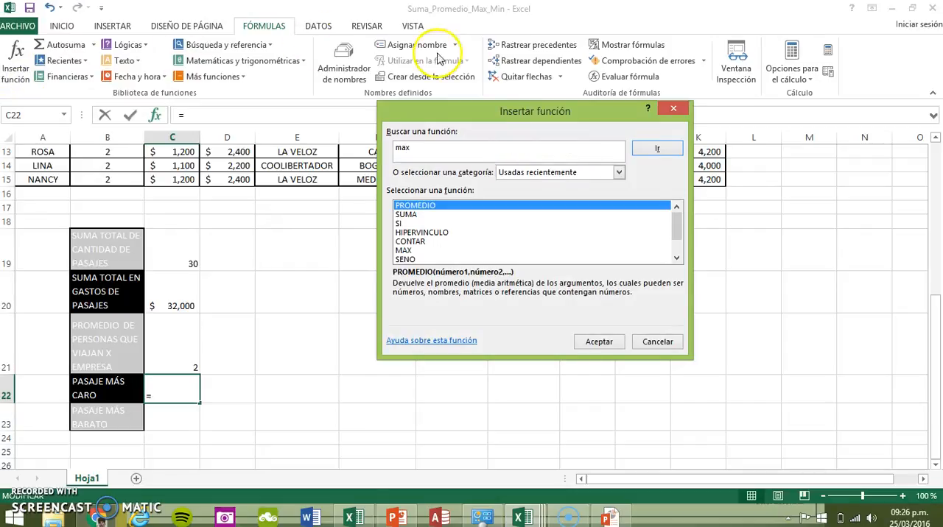
{"action": "left_click", "coordinate": [659, 149]}
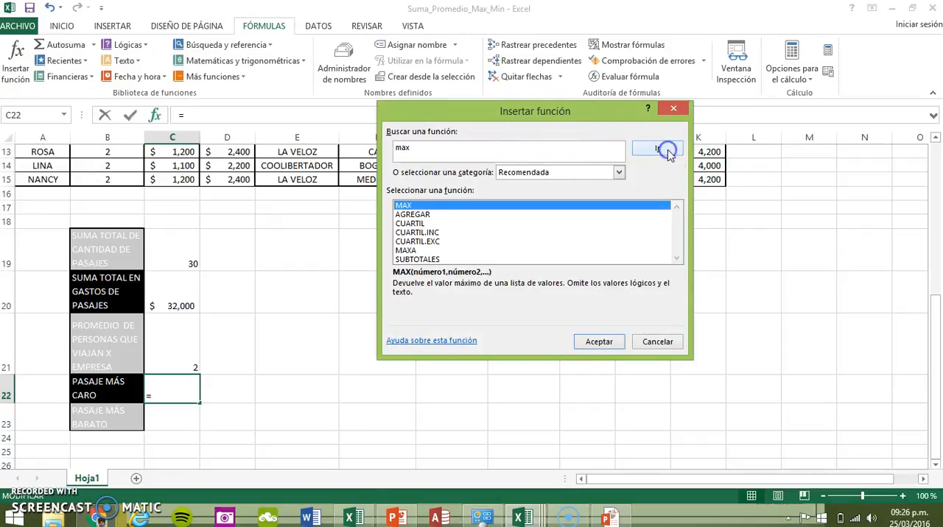
{"action": "double_click", "coordinate": [412, 206]}
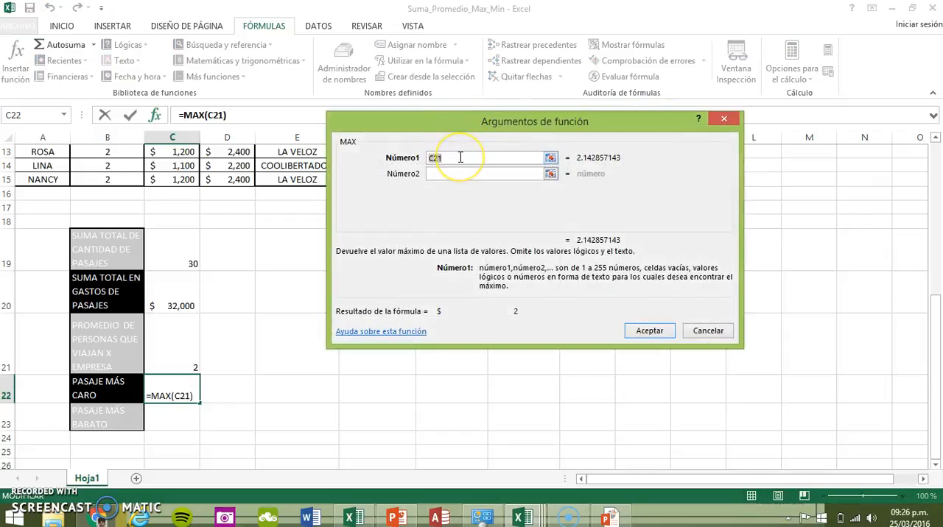
Set the MAX argument to the VALOR PASAJE X PERSONA range C2:C15 and accept the formula
{"action": "scroll", "coordinate": [212, 227], "scroll_direction": "up", "scroll_amount": 2}
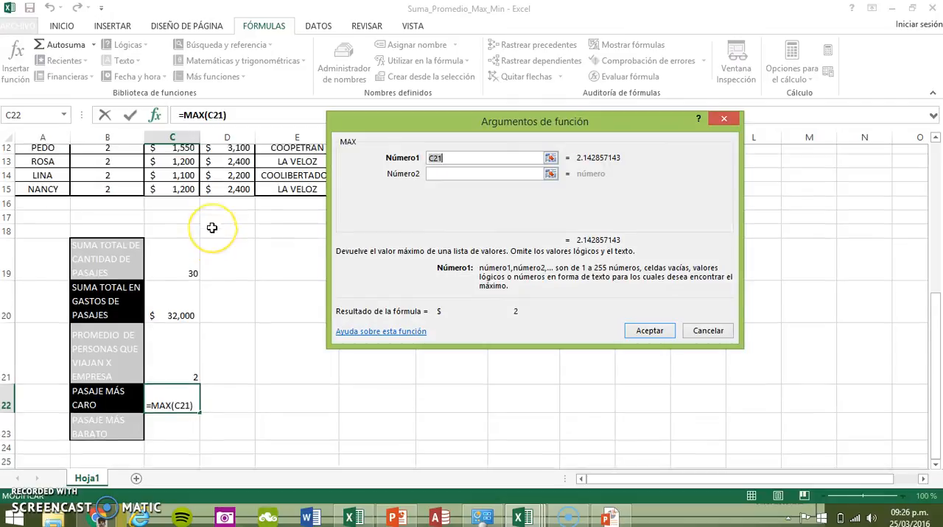
{"action": "scroll", "coordinate": [213, 229], "scroll_direction": "up", "scroll_amount": 1}
{"action": "scroll", "coordinate": [212, 229], "scroll_direction": "down", "scroll_amount": 2}
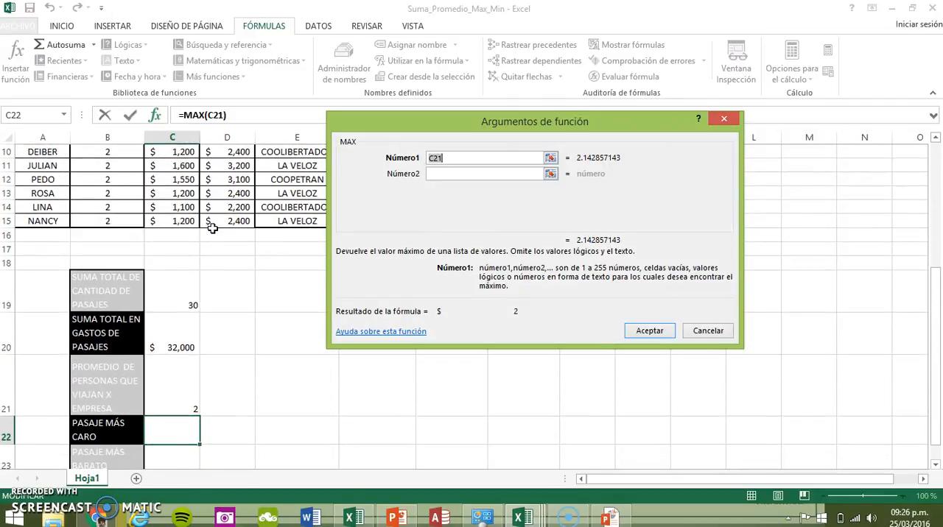
{"action": "scroll", "coordinate": [212, 228], "scroll_direction": "up", "scroll_amount": 3}
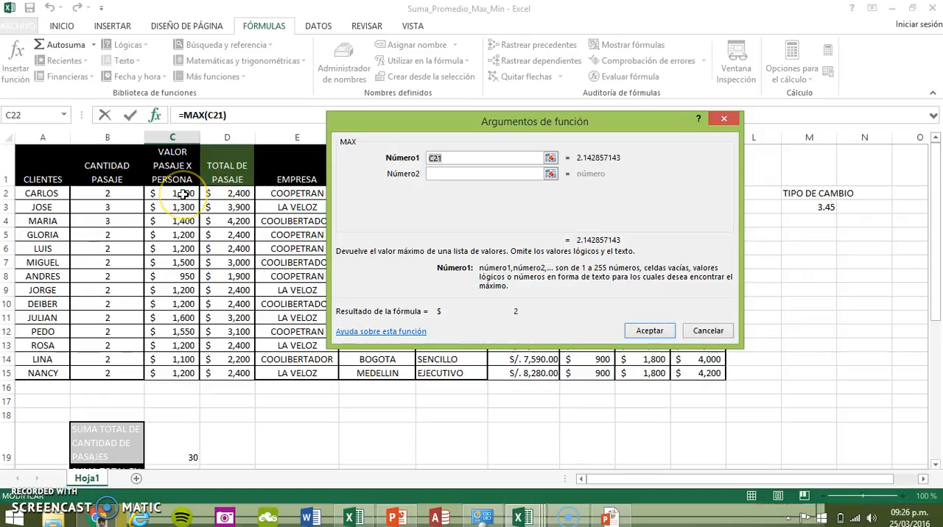
{"action": "left_click_drag", "start_coordinate": [183, 194], "coordinate": [183, 369]}
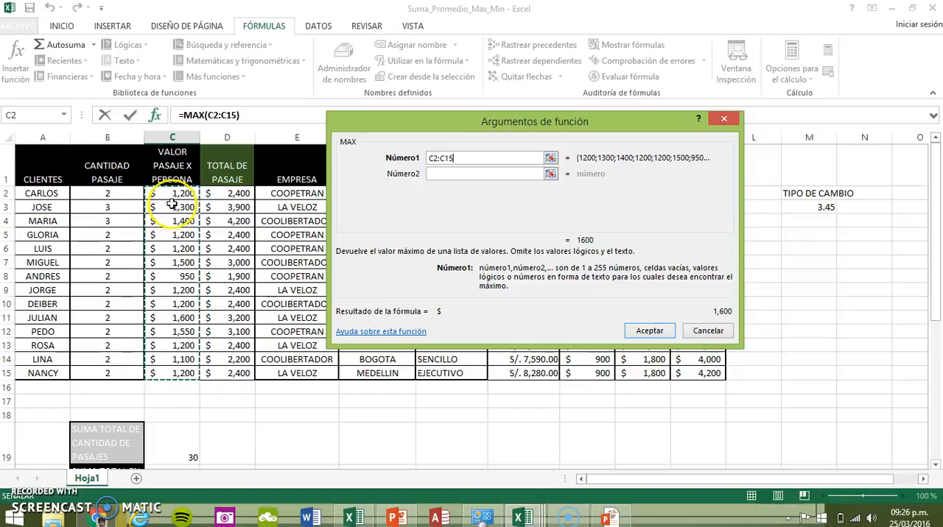
{"action": "left_click", "coordinate": [647, 332]}
Check the maximum in C22 against the fares in the VALOR PASAJE X PERSONA column
{"action": "scroll", "coordinate": [288, 410], "scroll_direction": "down", "scroll_amount": 4}
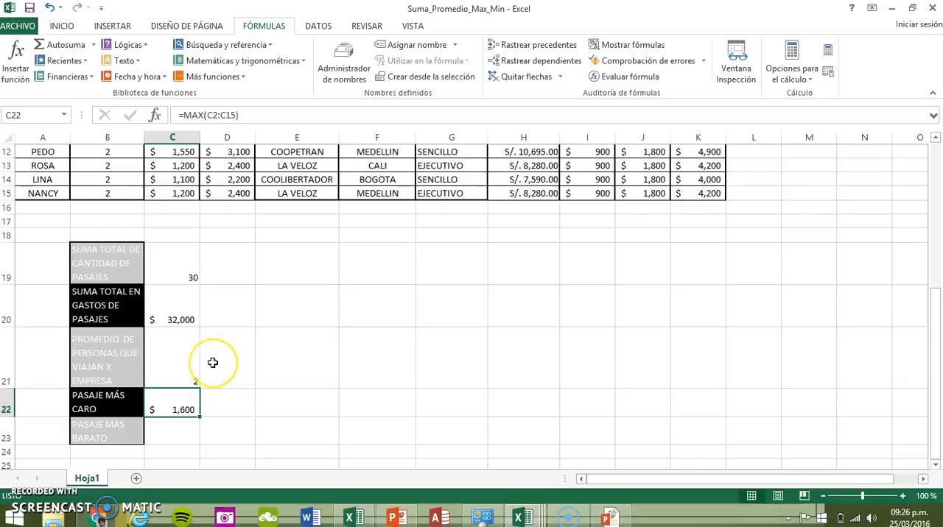
{"action": "scroll", "coordinate": [211, 361], "scroll_direction": "up", "scroll_amount": 4}
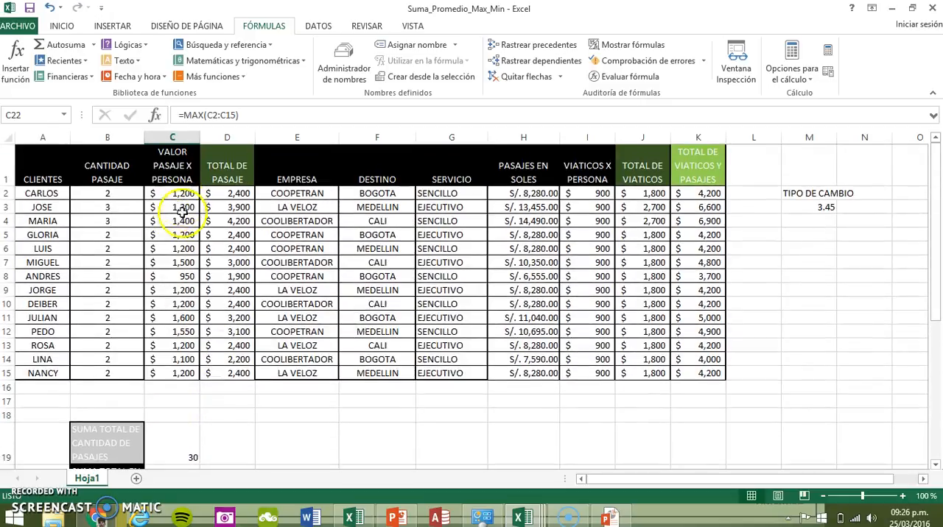
{"action": "left_click", "coordinate": [176, 321]}
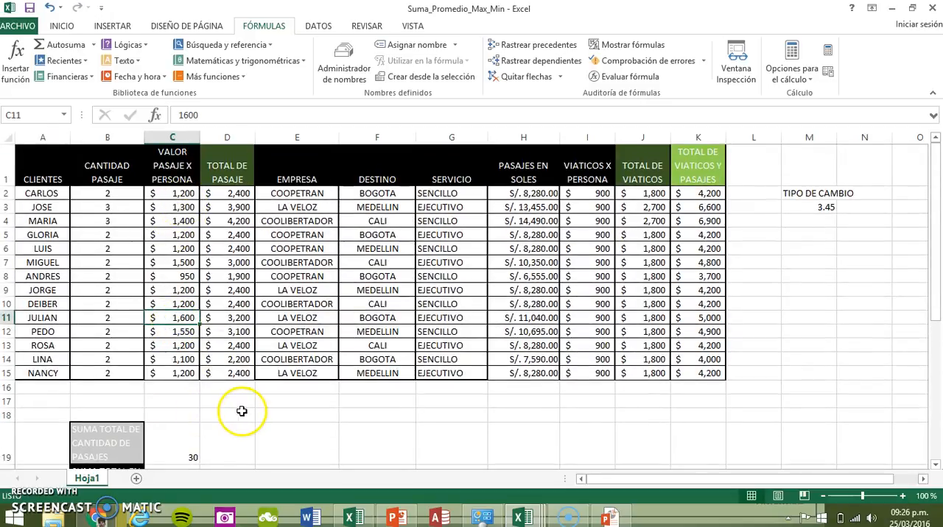
Search for "min" and insert the MIN function in C23 beside PASAJE MAS BARATO
{"action": "scroll", "coordinate": [243, 411], "scroll_direction": "down", "scroll_amount": 5}
{"action": "left_click", "coordinate": [185, 376]}
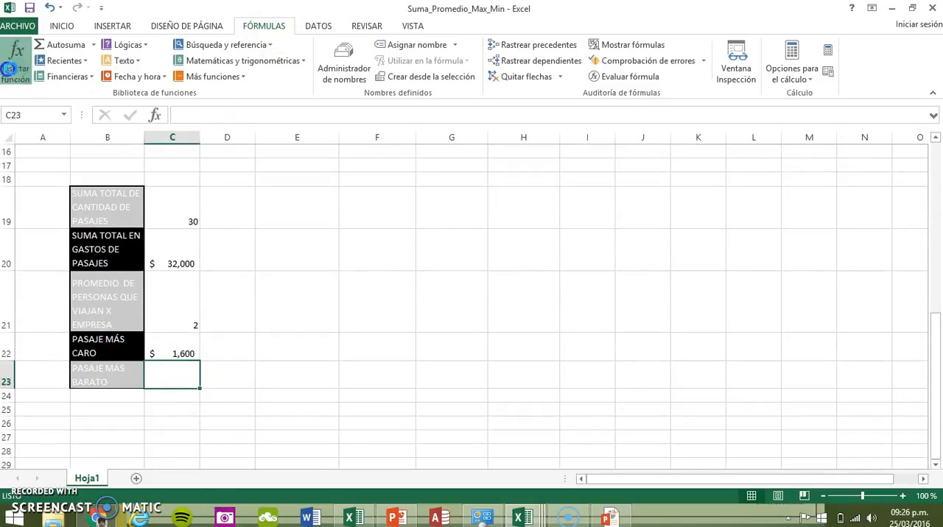
{"action": "left_click", "coordinate": [13, 70]}
{"action": "type", "text": "min"}
{"action": "left_click", "coordinate": [655, 150]}
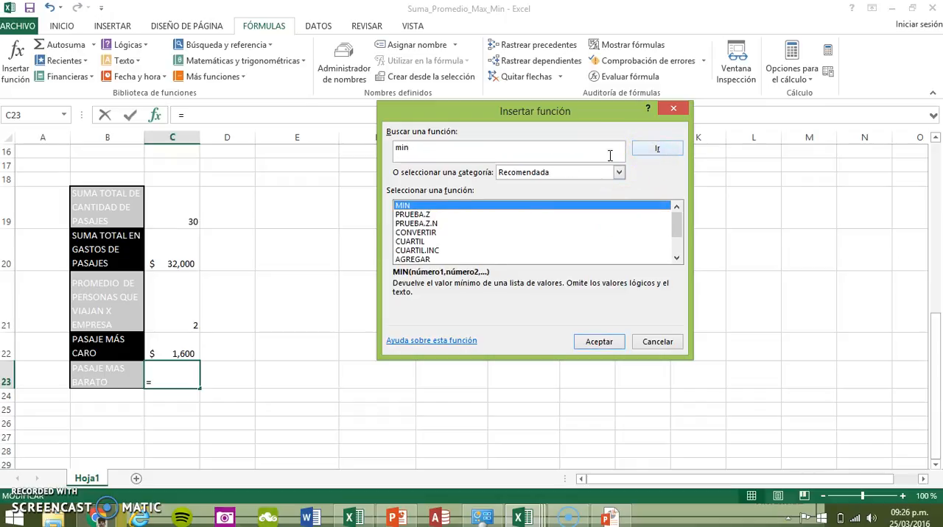
{"action": "double_click", "coordinate": [417, 206]}
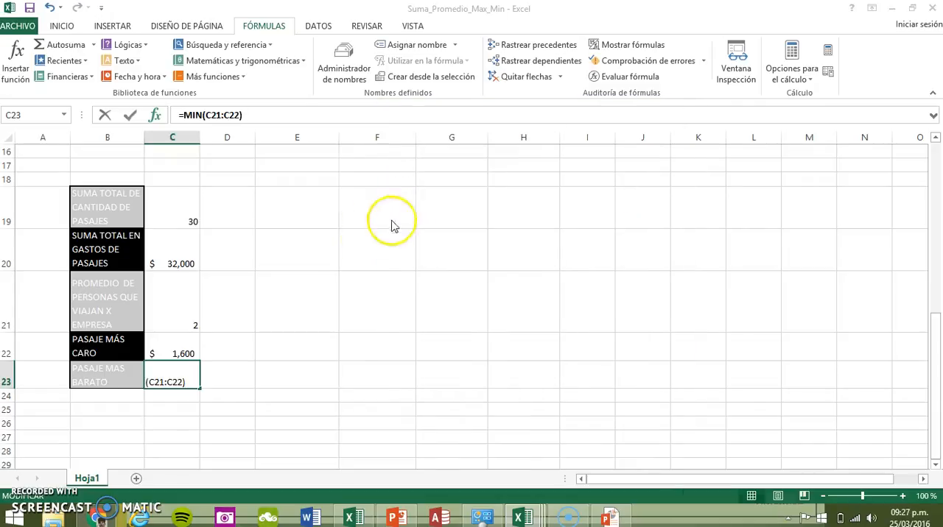
Set the MIN argument to the VALOR PASAJE X PERSONA range C2:C15 and accept the formula
{"action": "scroll", "coordinate": [288, 282], "scroll_direction": "up", "scroll_amount": 4}
{"action": "scroll", "coordinate": [288, 282], "scroll_direction": "up", "scroll_amount": 1}
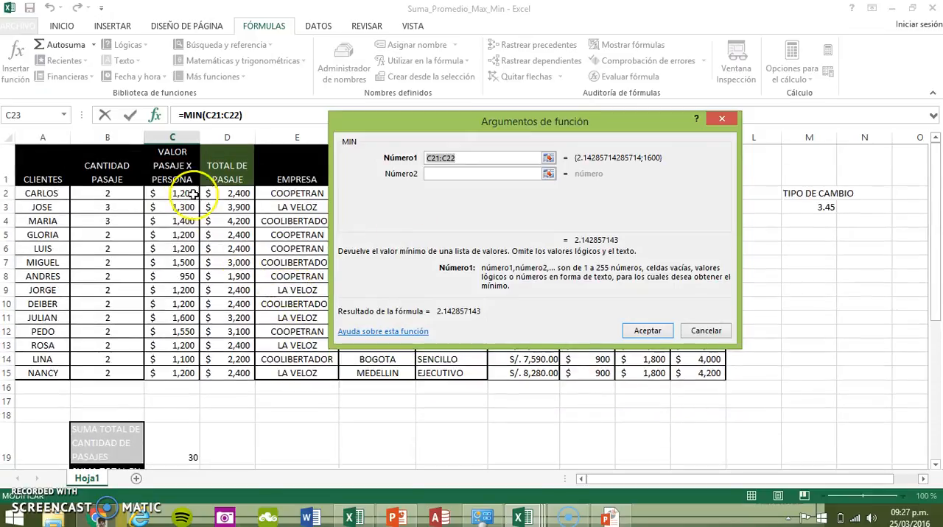
{"action": "left_click_drag", "start_coordinate": [183, 193], "coordinate": [188, 373]}
{"action": "left_click", "coordinate": [639, 328]}
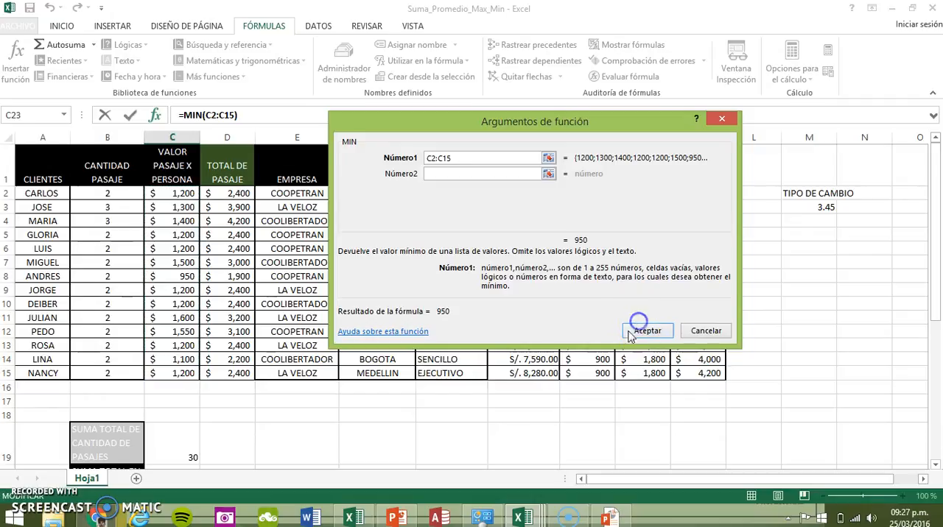
{"action": "left_click", "coordinate": [658, 333]}
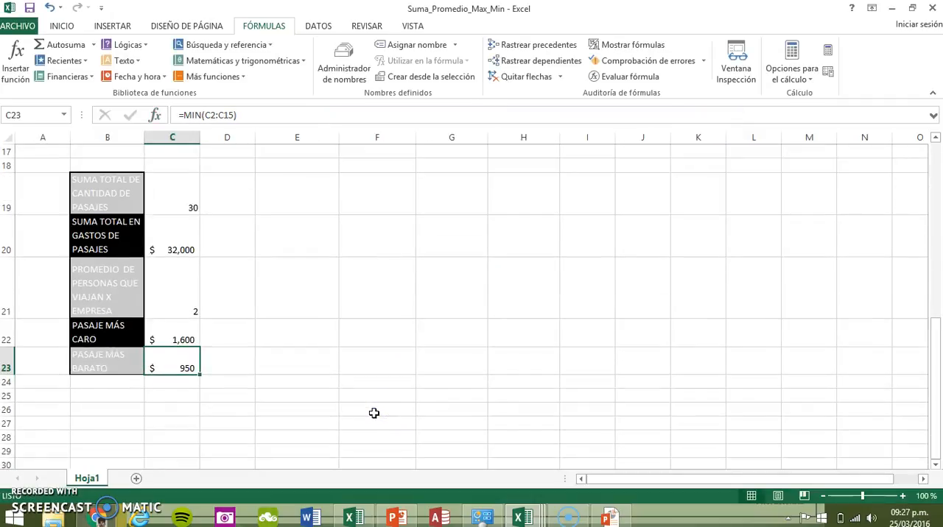
Try centring the summary results in C19:C23 and set them to right alignment instead
{"action": "scroll", "coordinate": [374, 414], "scroll_direction": "up", "scroll_amount": 6}
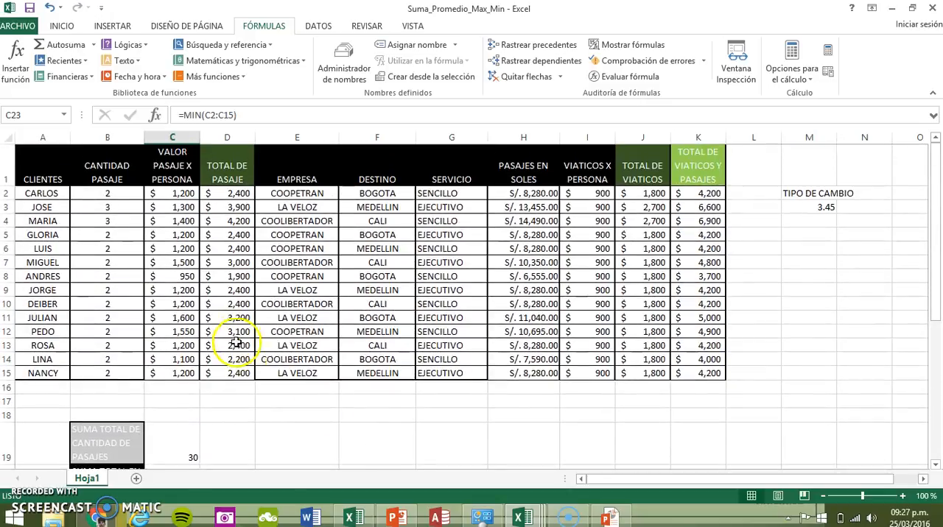
{"action": "scroll", "coordinate": [482, 404], "scroll_direction": "down", "scroll_amount": 4}
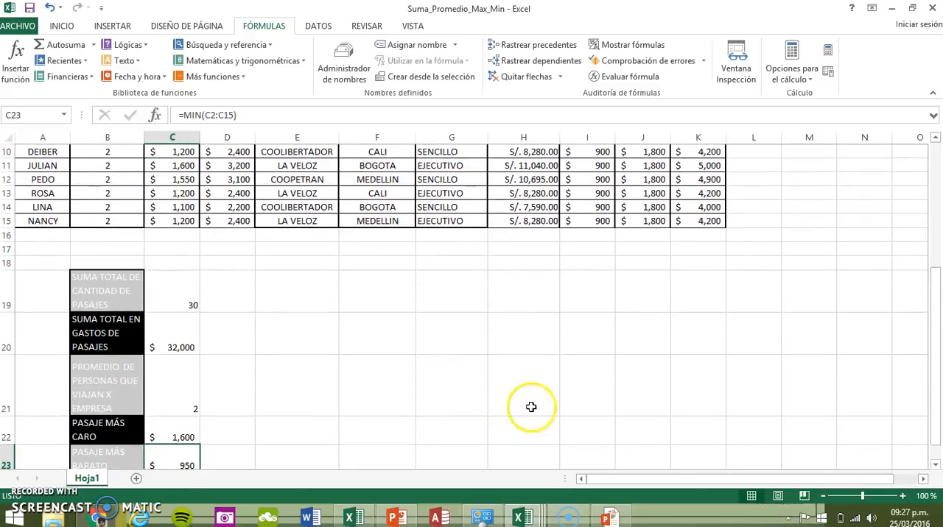
{"action": "left_click_drag", "start_coordinate": [181, 272], "coordinate": [187, 420]}
{"action": "left_click", "coordinate": [62, 26]}
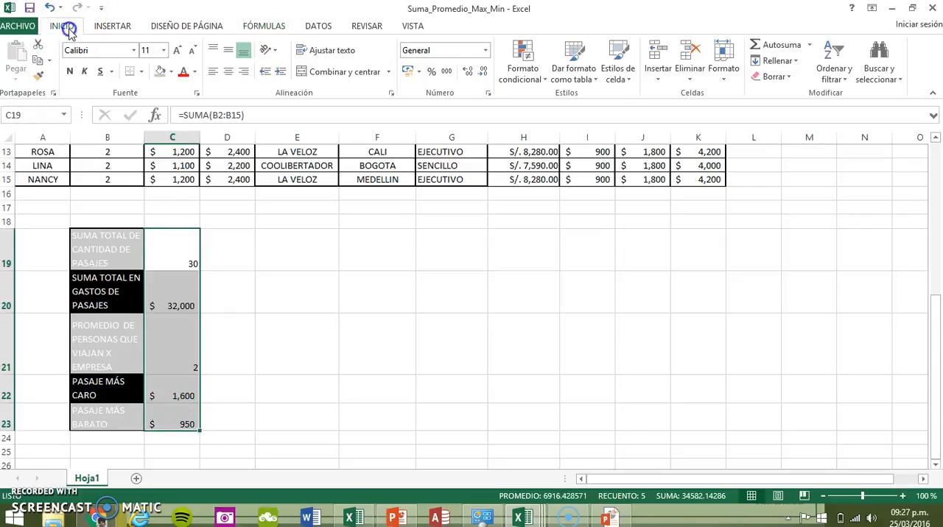
{"action": "left_click", "coordinate": [231, 71]}
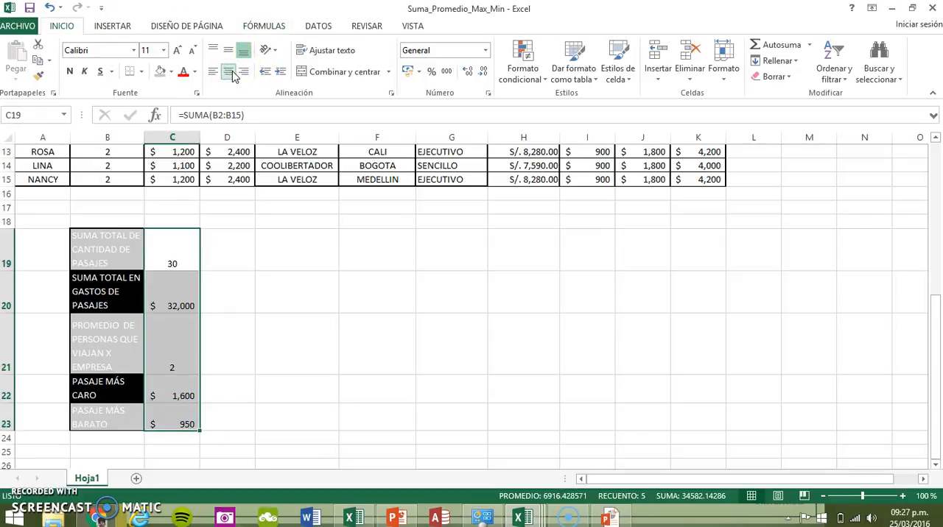
{"action": "left_click", "coordinate": [246, 72]}
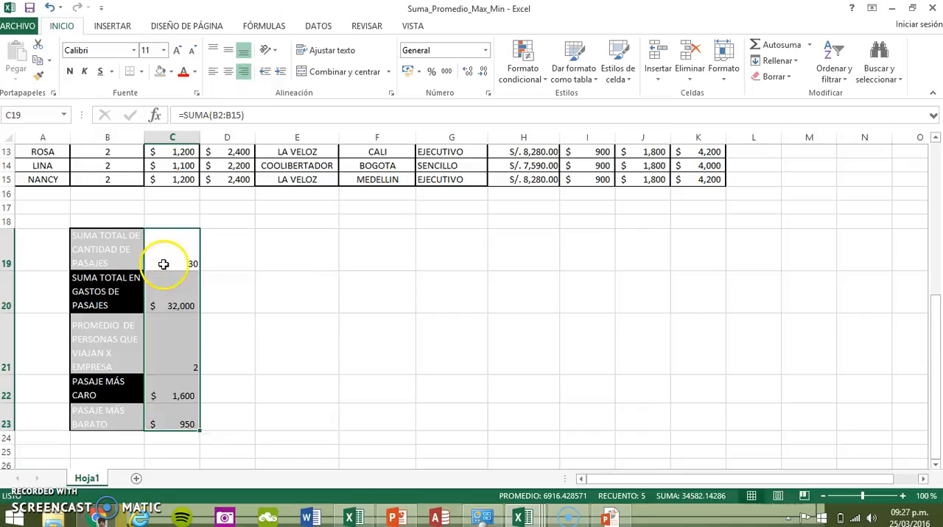
{"action": "left_click", "coordinate": [212, 302]}
{"action": "scroll", "coordinate": [315, 308], "scroll_direction": "up", "scroll_amount": 4}
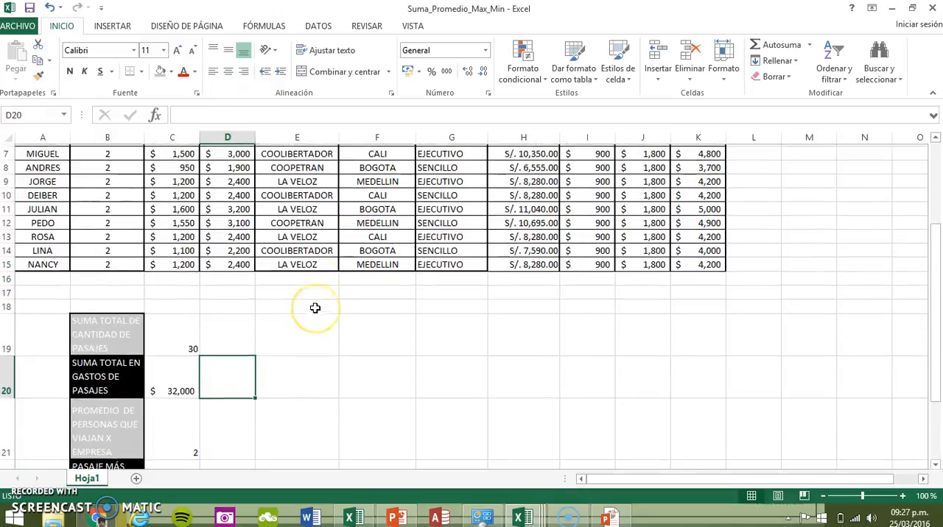